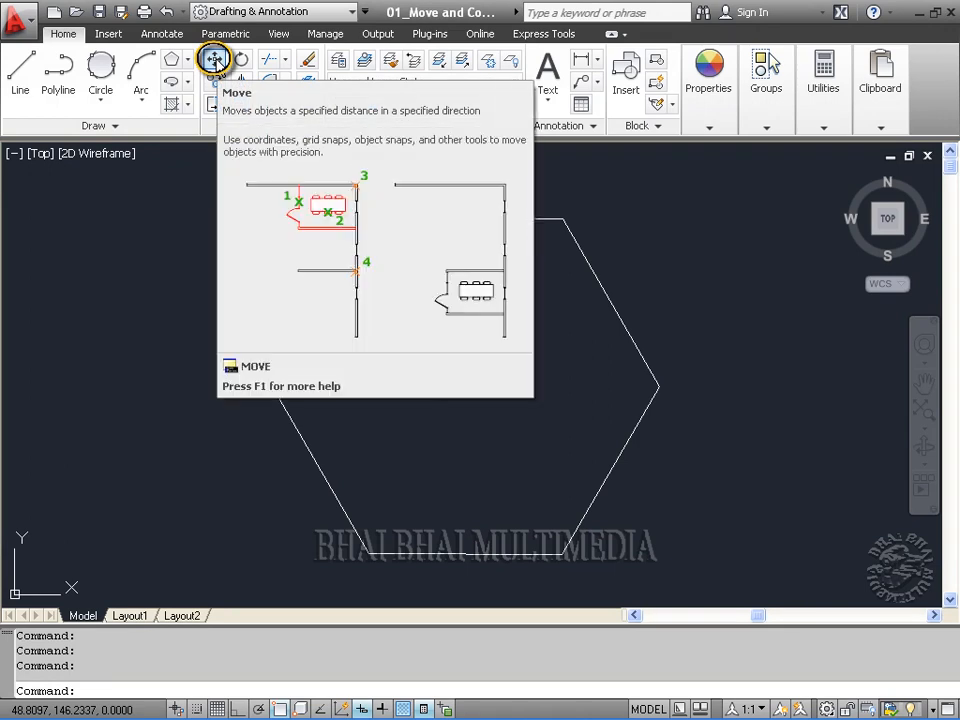
# Move the square from the hexagon's upper-left vertex to its upper-right vertex, using those vertices as base and second points
pyautogui.click(215, 60)
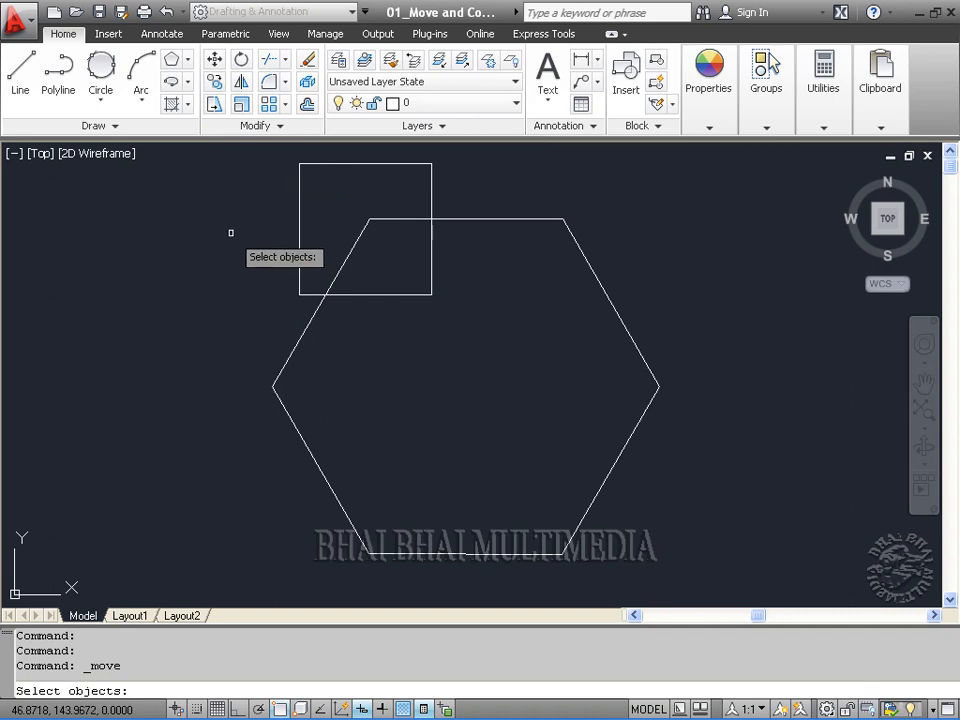
pyautogui.click(299, 231)
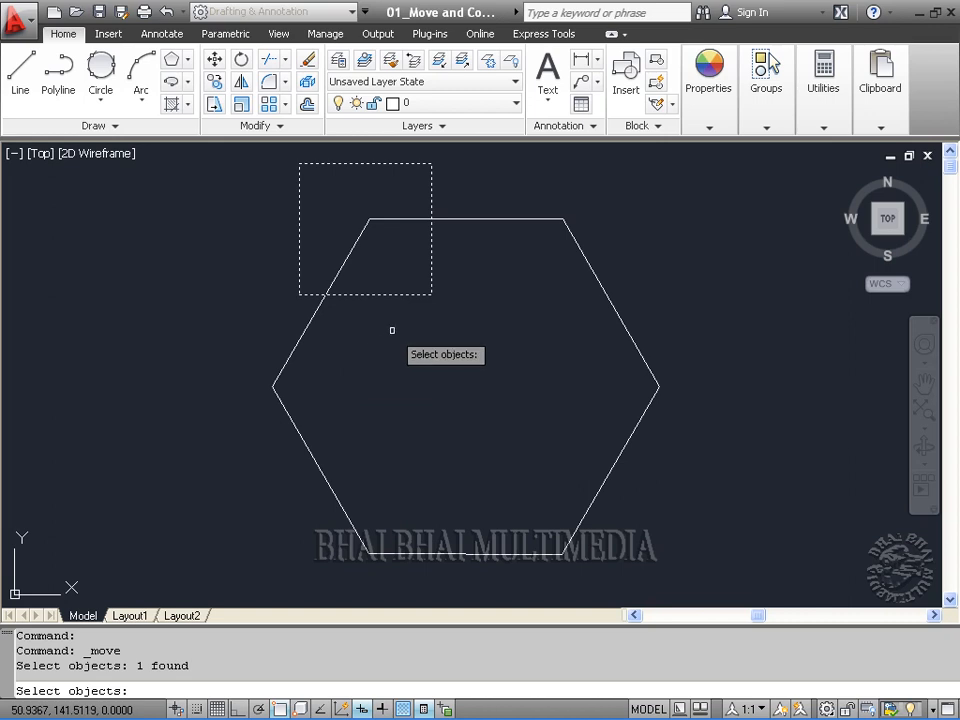
pyautogui.press('Return')
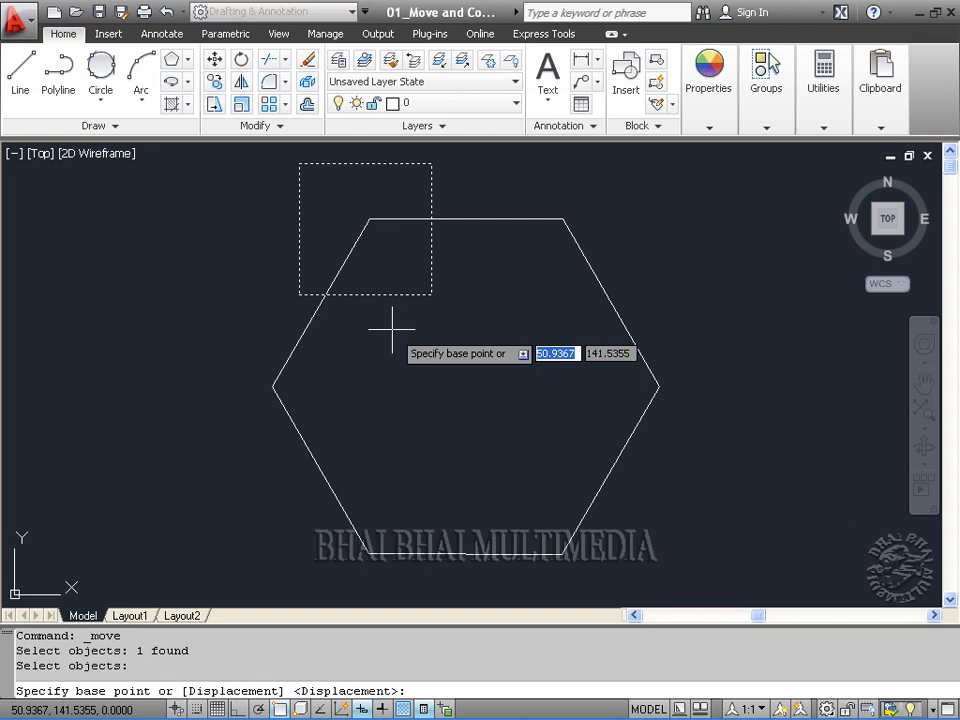
pyautogui.click(369, 218)
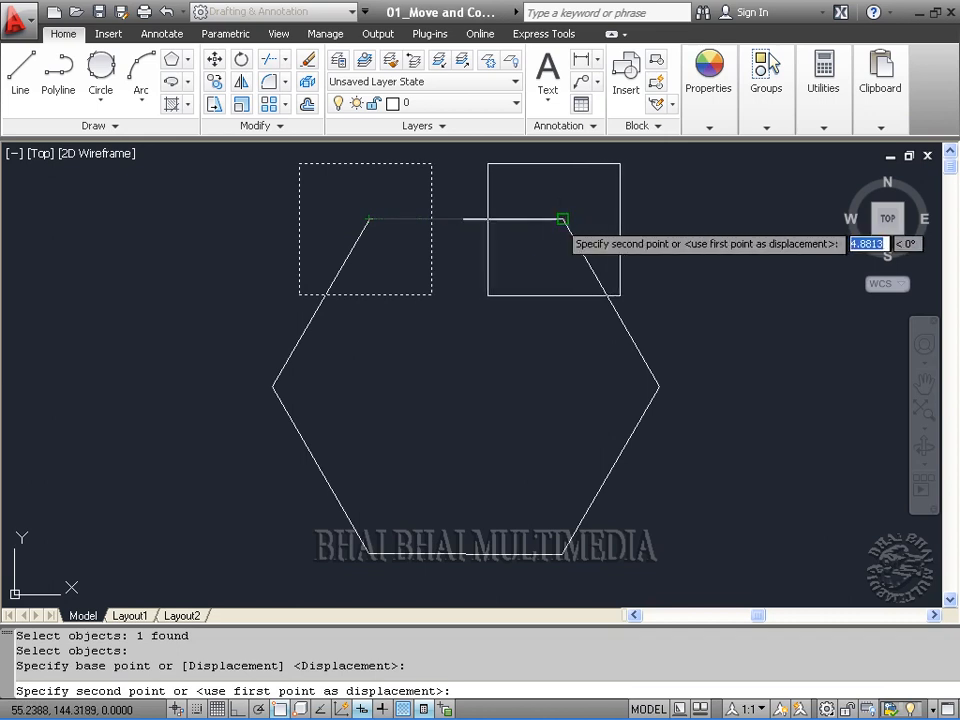
pyautogui.click(562, 218)
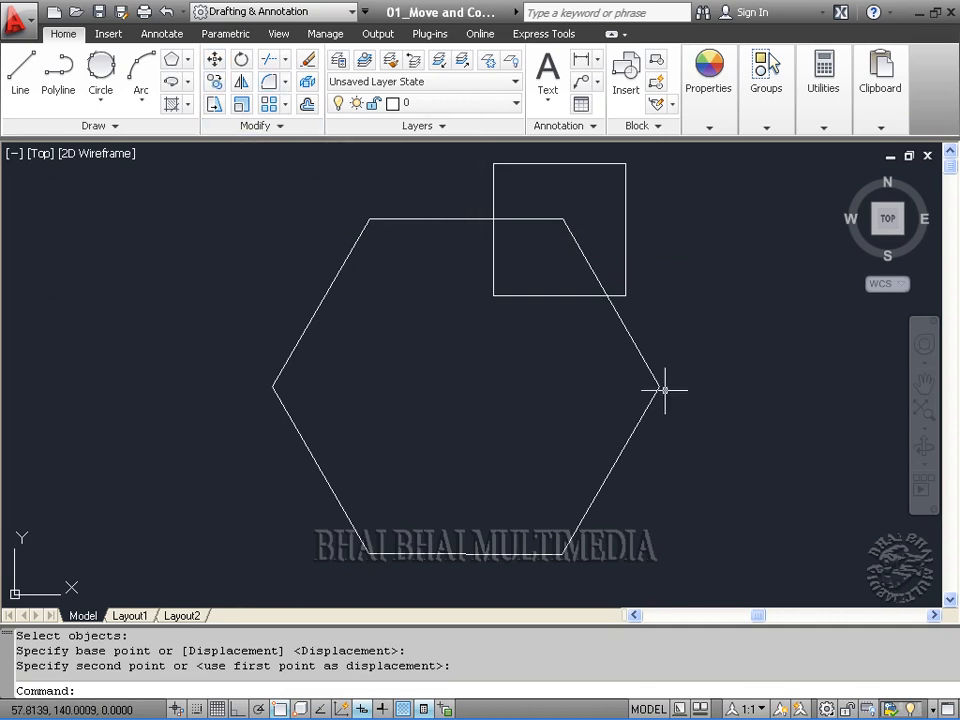
# Move the square by its lower-right corner down so that it surrounds the hexagon's right vertex
pyautogui.click(214, 60)
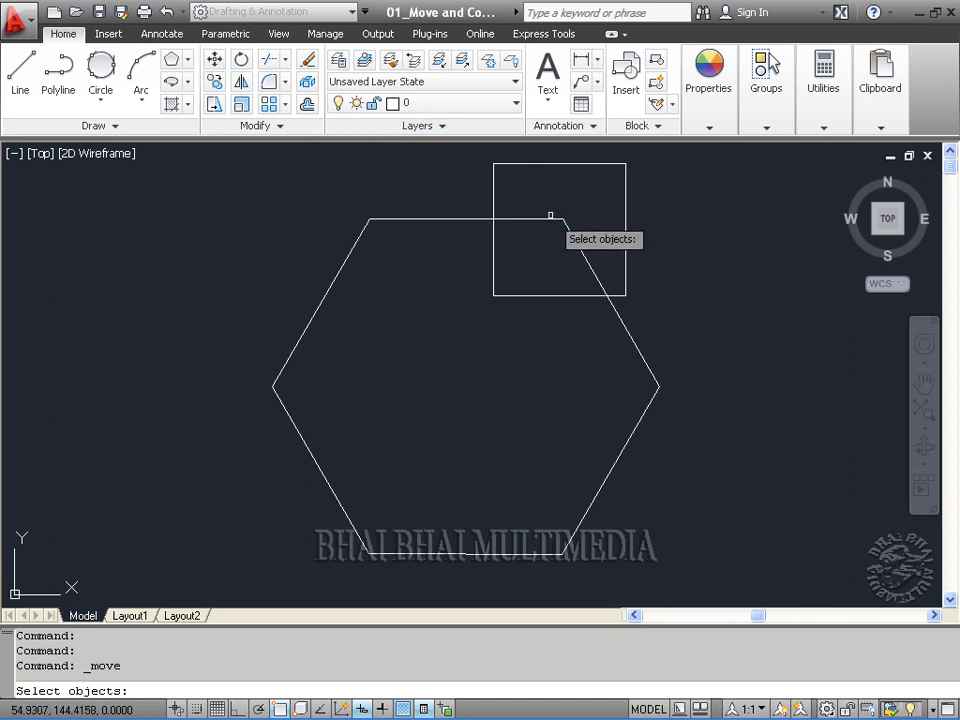
pyautogui.click(547, 163)
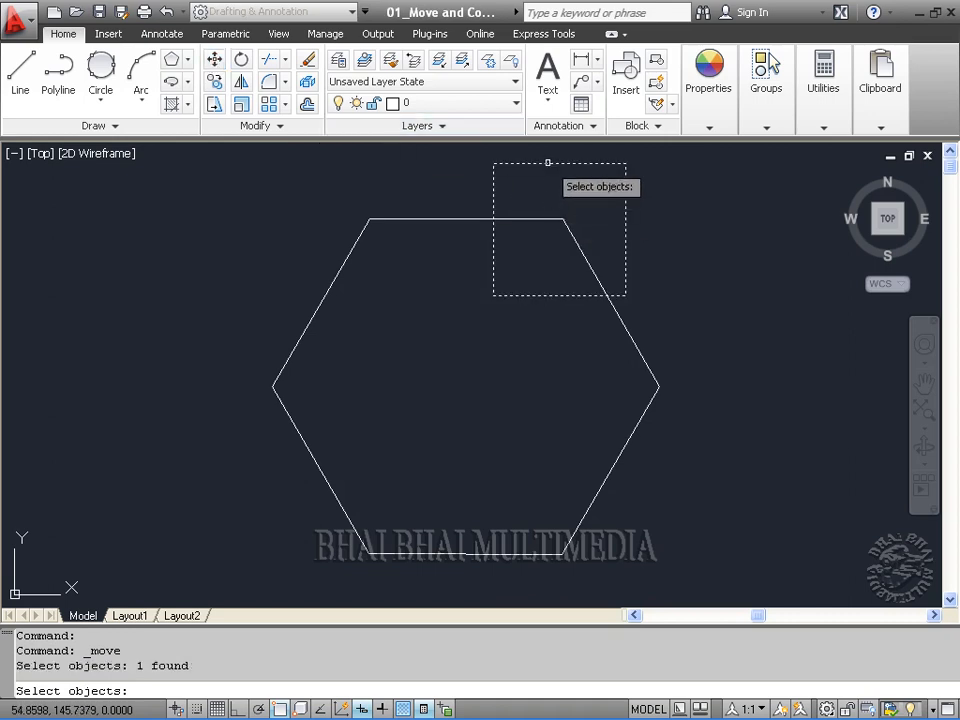
pyautogui.press('Return')
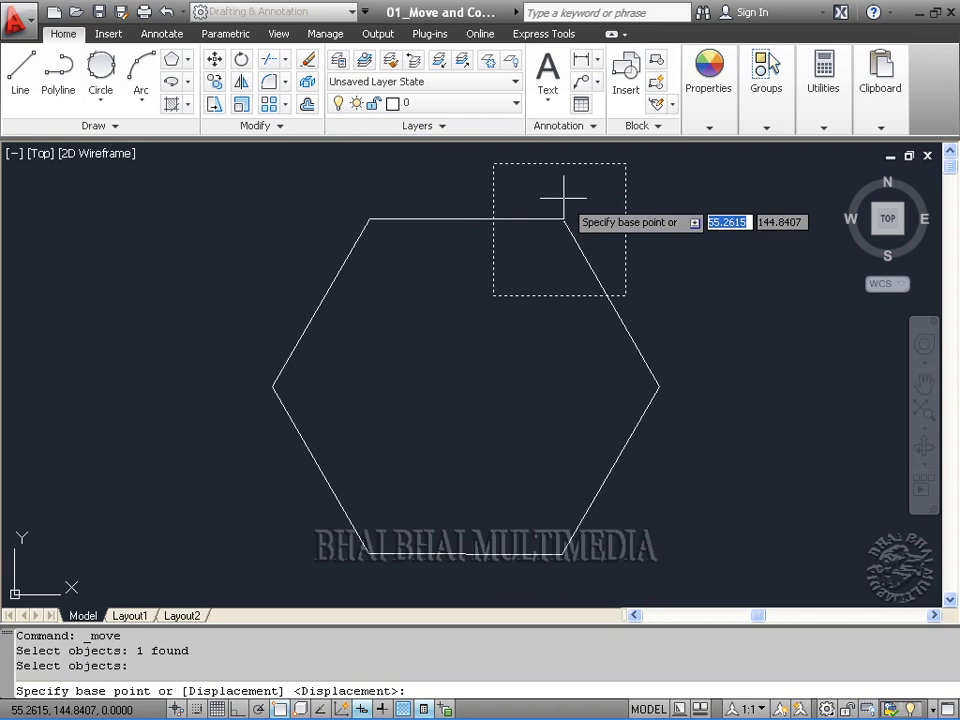
pyautogui.click(625, 296)
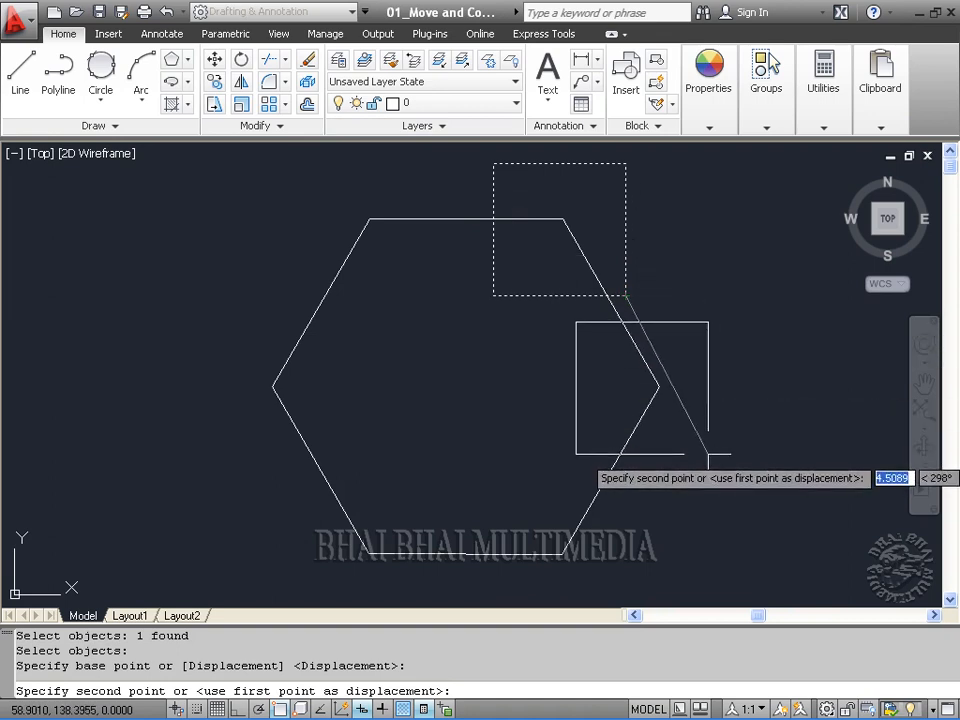
pyautogui.click(715, 454)
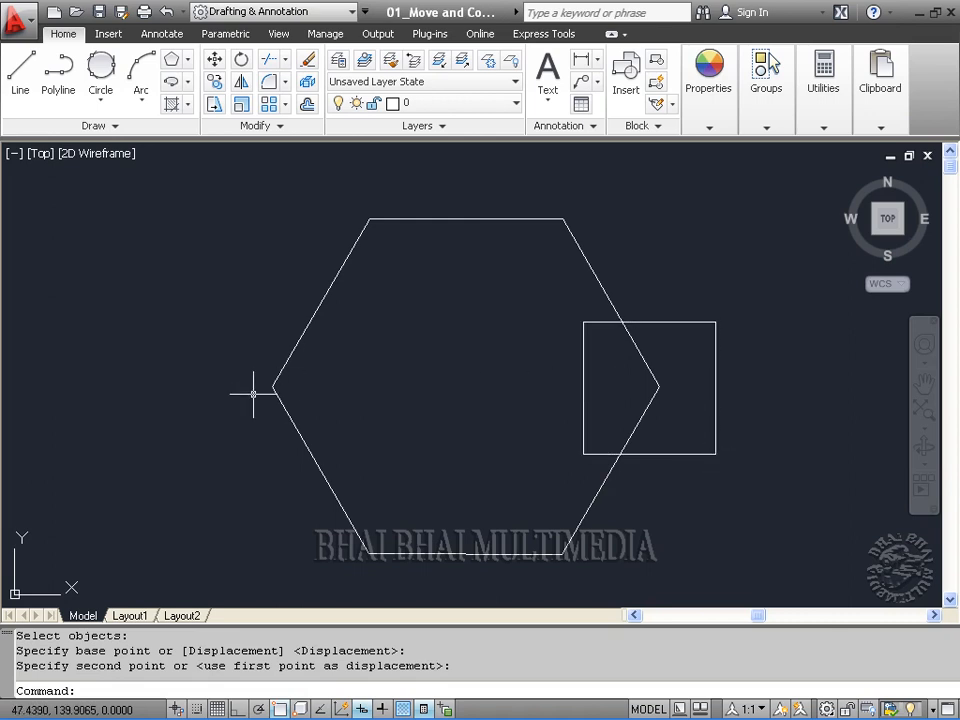
# Move the square by its lower-left corner straight across so that it surrounds the hexagon's left vertex
pyautogui.click(216, 61)
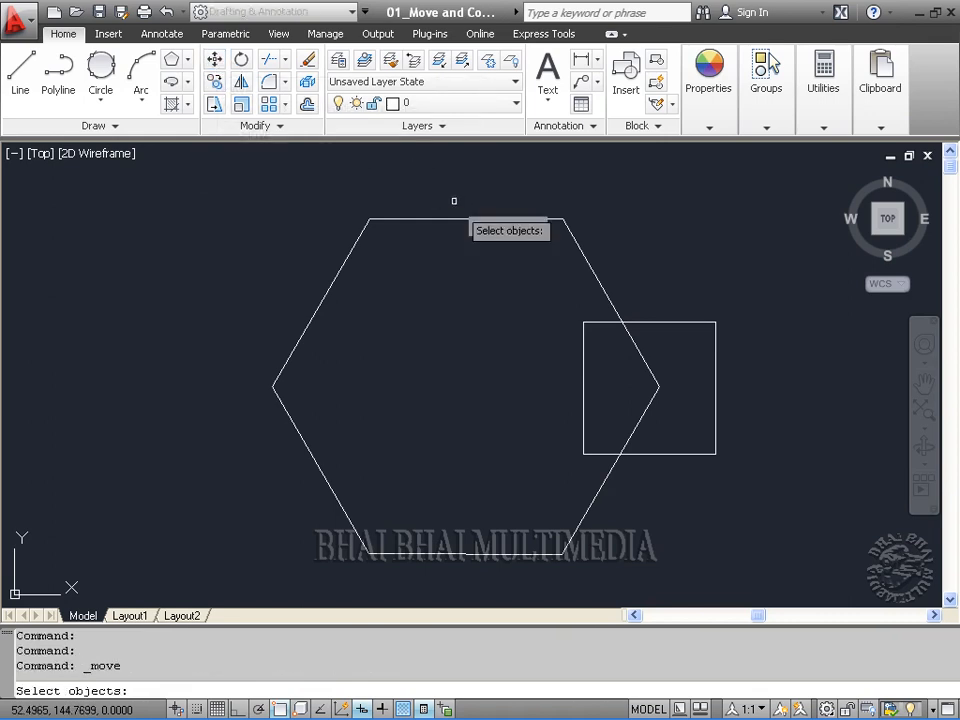
pyautogui.click(585, 322)
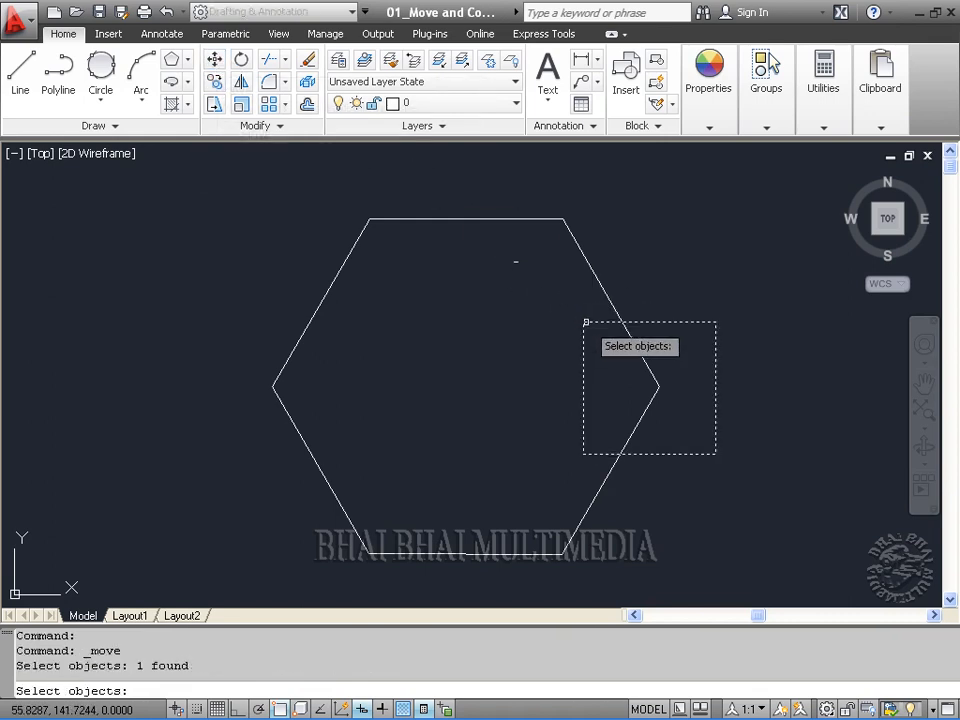
pyautogui.press('Return')
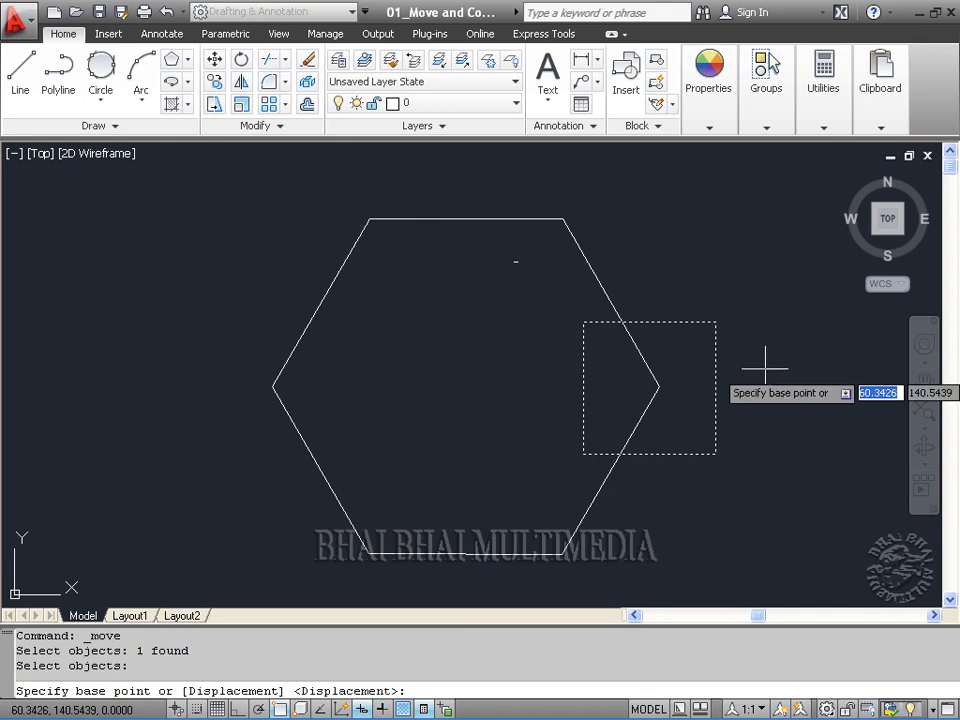
pyautogui.click(583, 455)
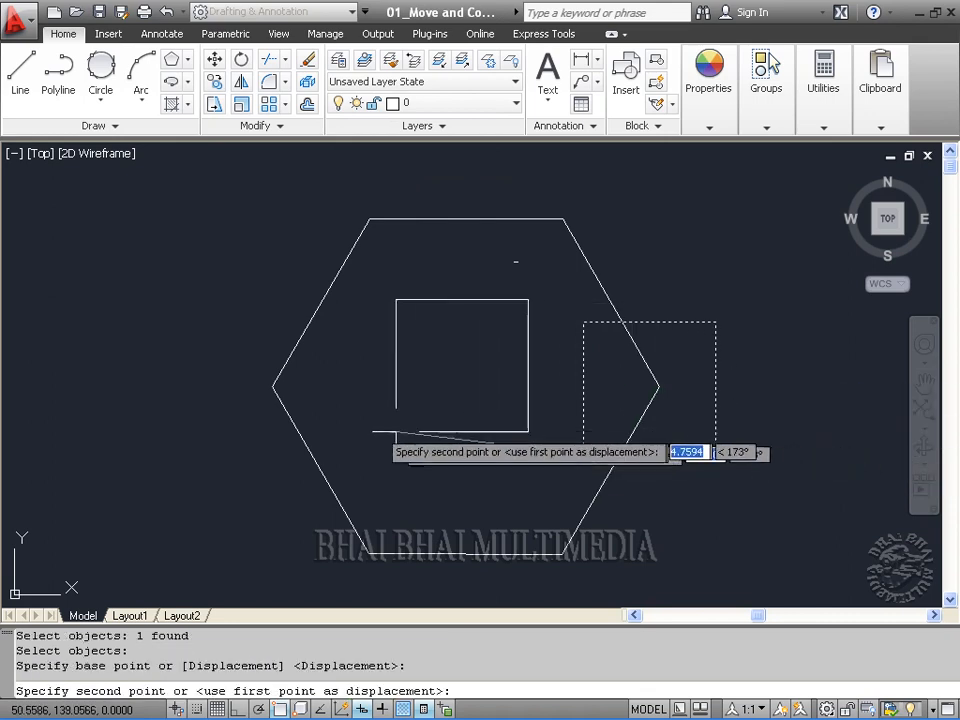
pyautogui.click(210, 455)
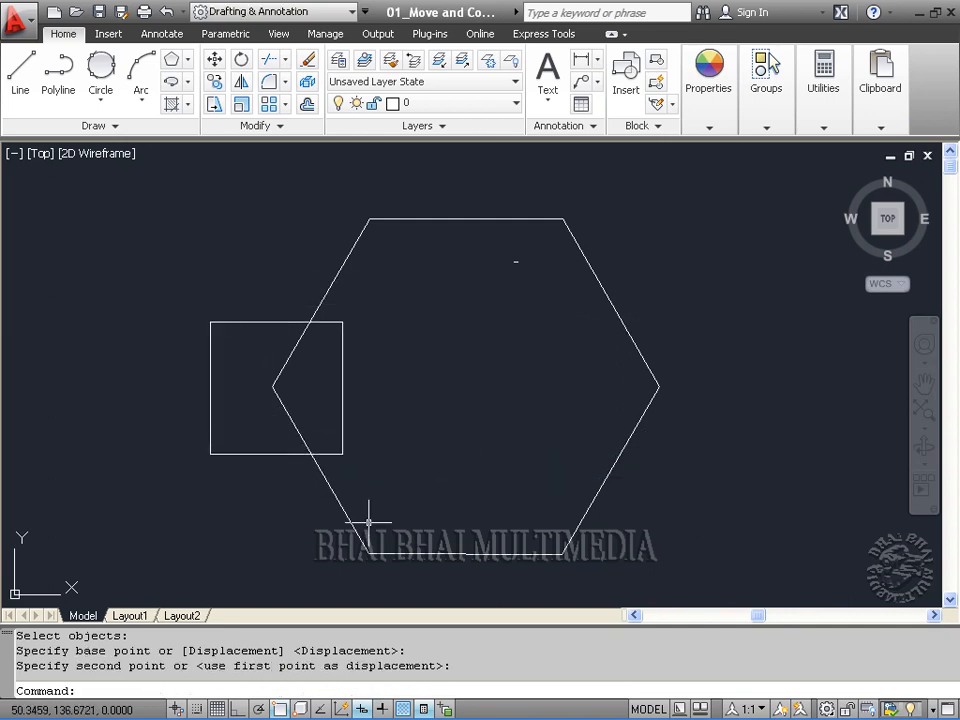
# Turn on Ortho mode and move the square by its lower-right corner horizontally onto the hexagon's right vertex
pyautogui.click(238, 709)
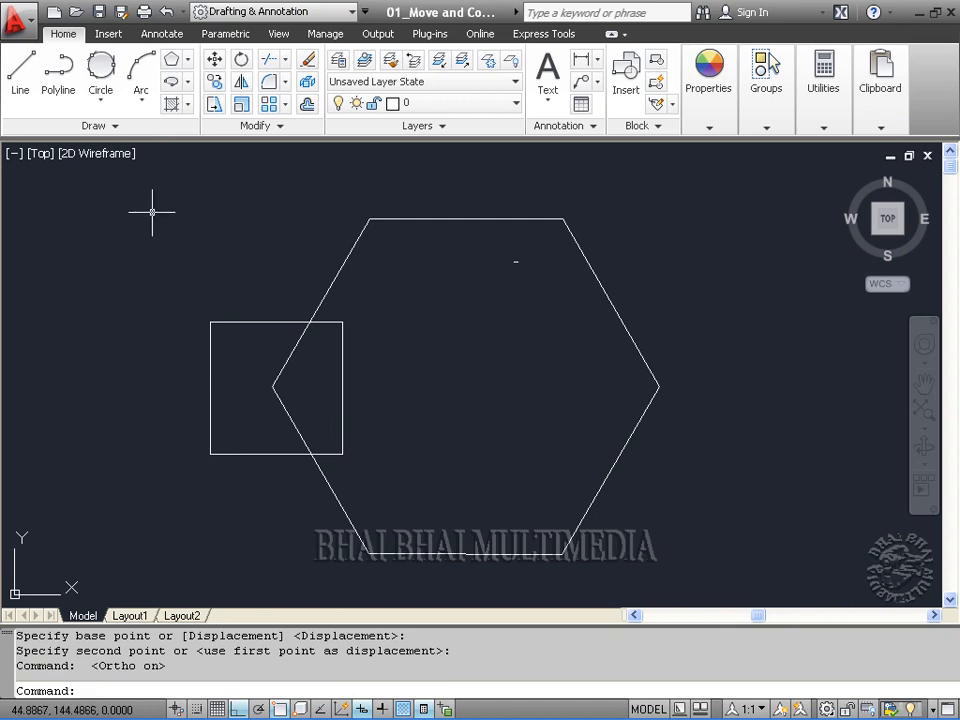
pyautogui.click(214, 59)
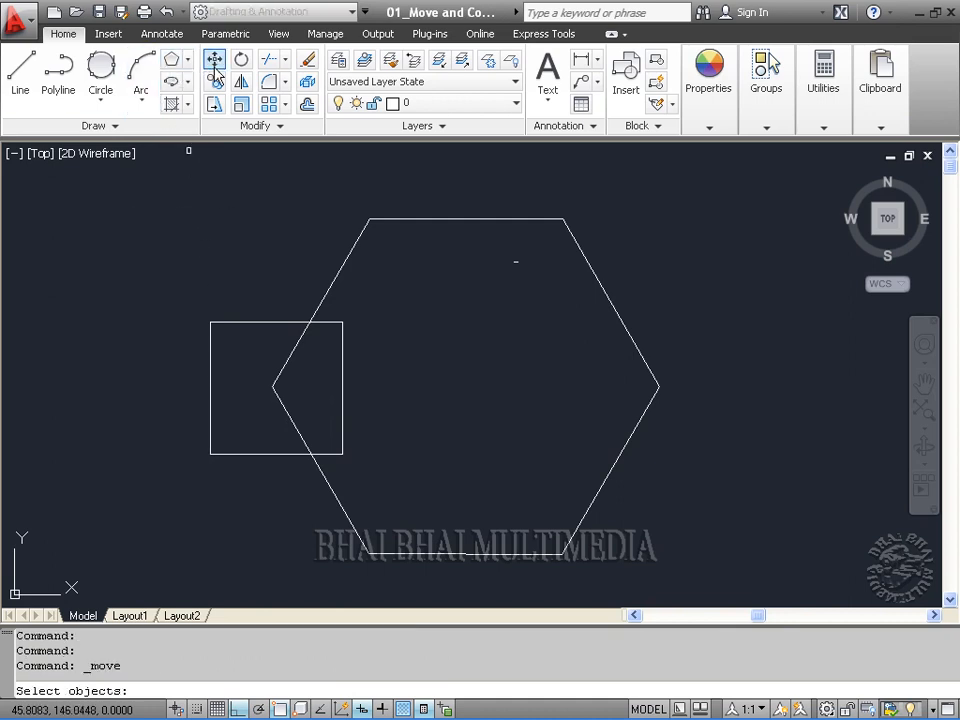
pyautogui.click(209, 345)
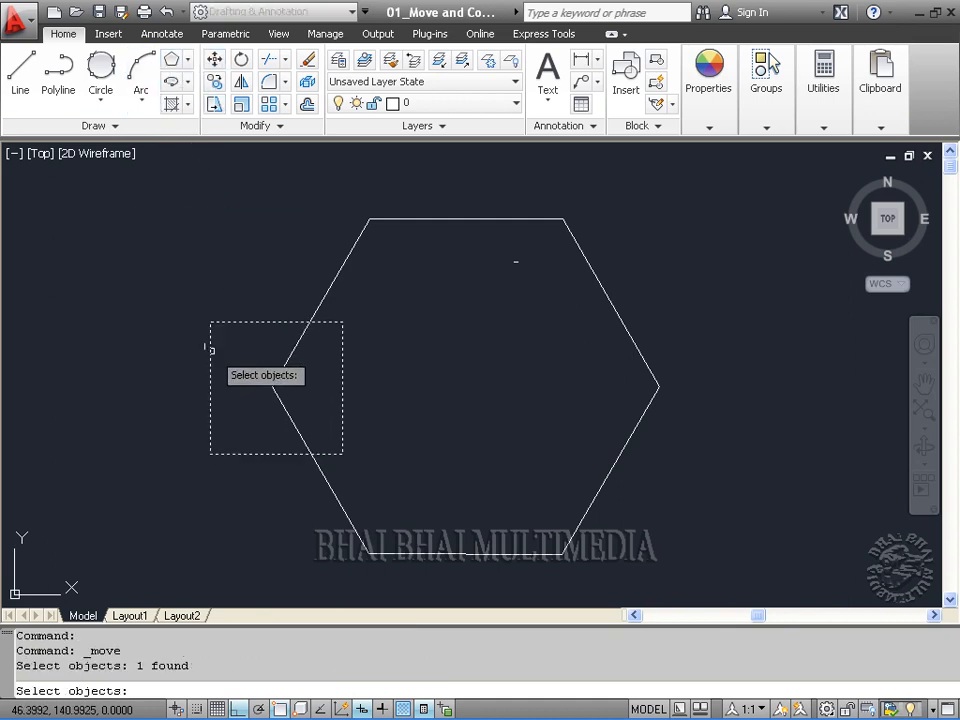
pyautogui.press('Return')
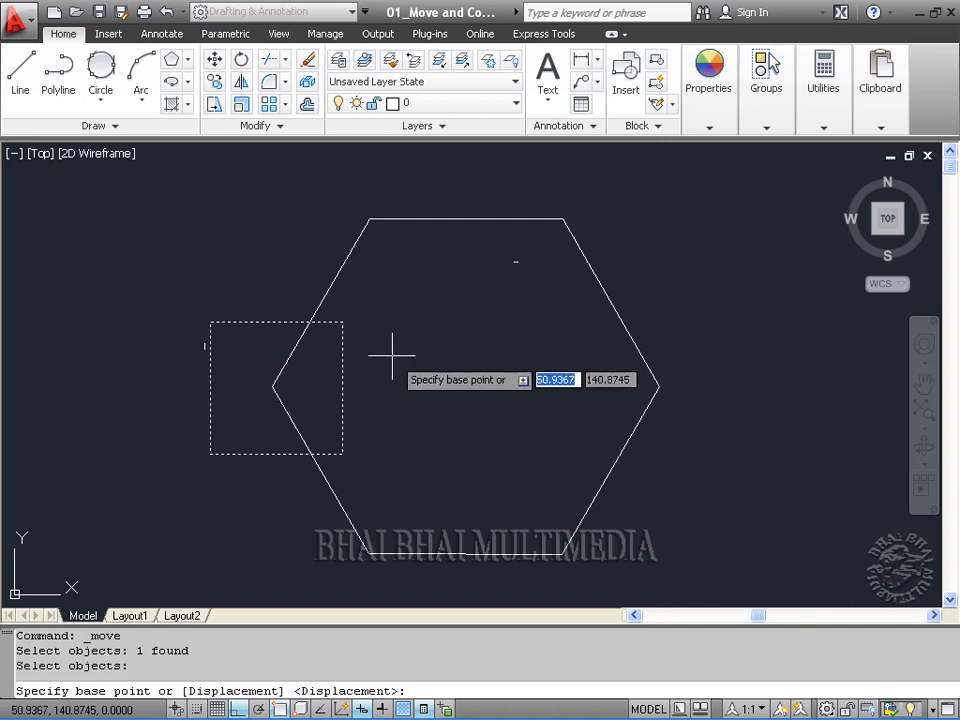
pyautogui.click(343, 452)
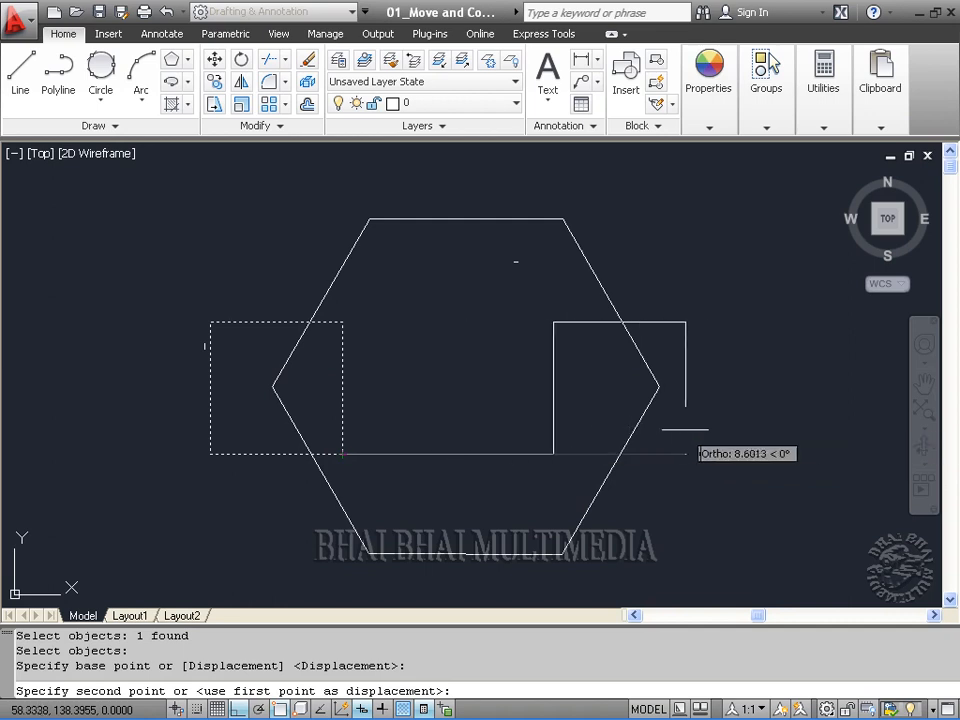
pyautogui.click(716, 430)
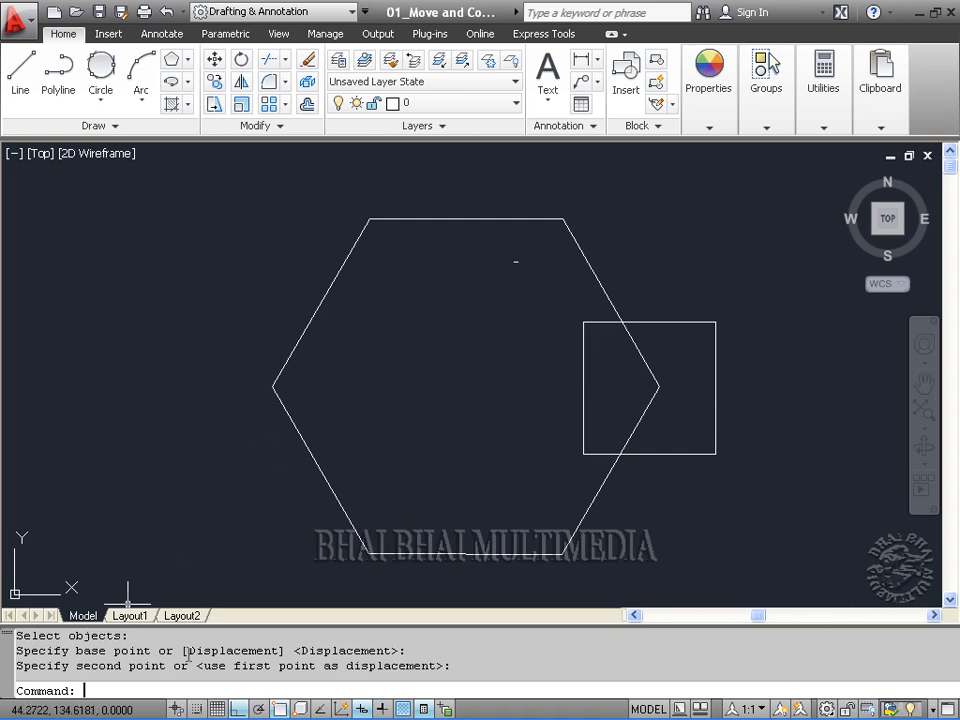
# Run the MOVE command to move the square from the hexagon's right vertex to its upper-left vertex
pyautogui.write('ove')
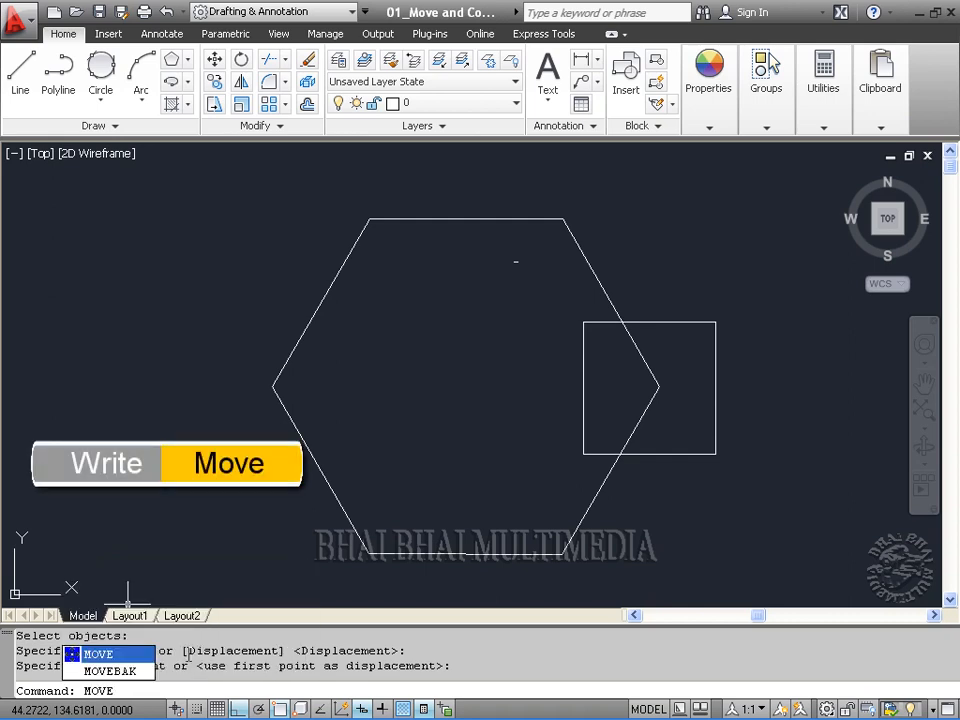
pyautogui.press('Return')
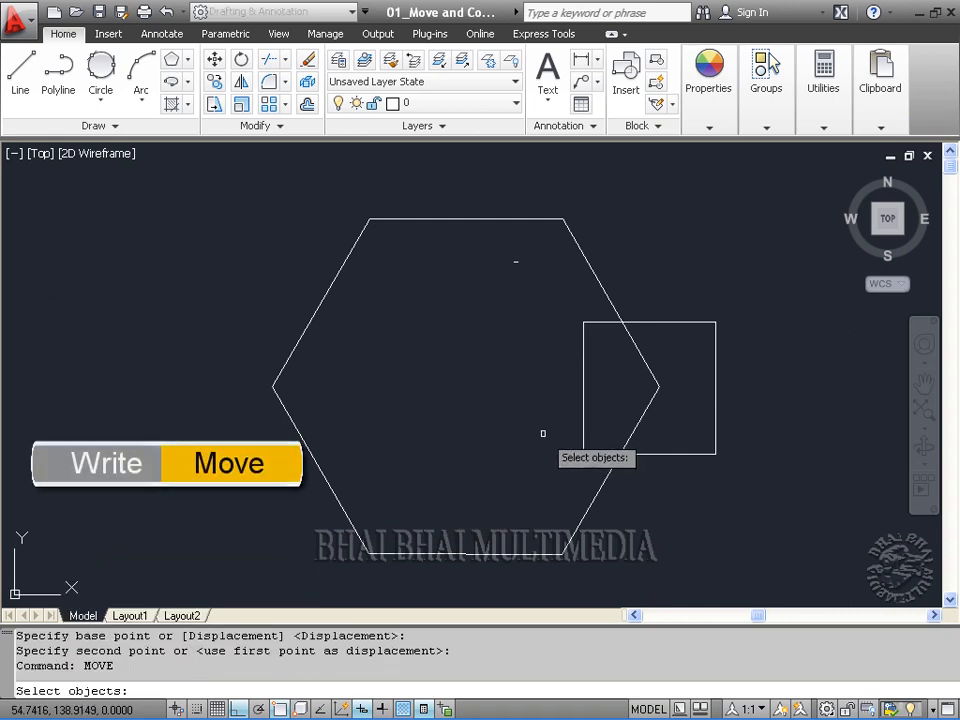
pyautogui.click(584, 382)
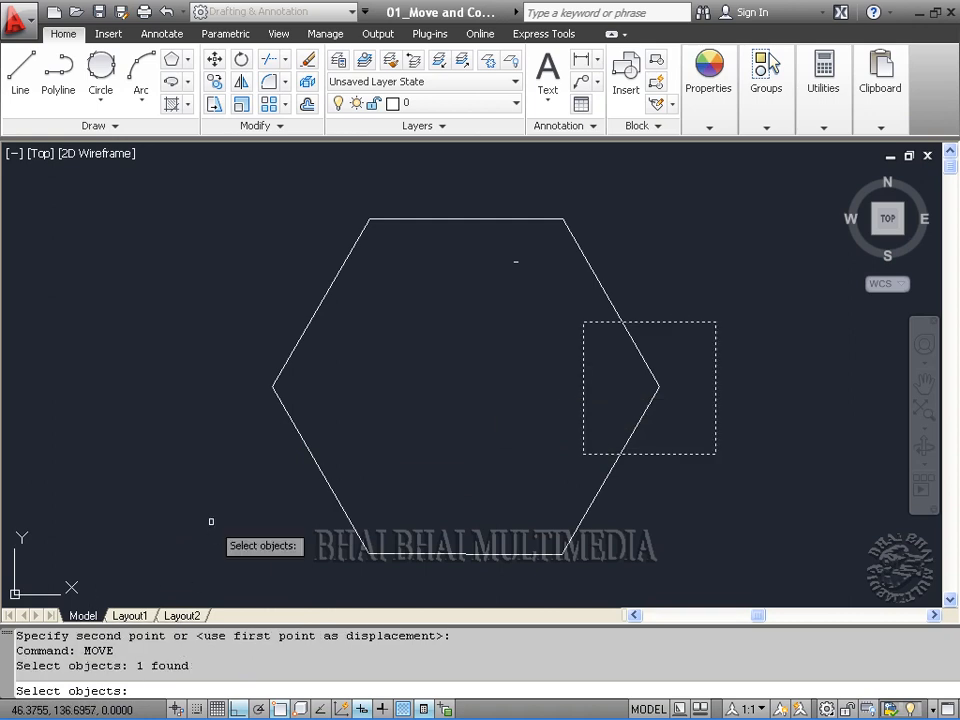
pyautogui.press('Return')
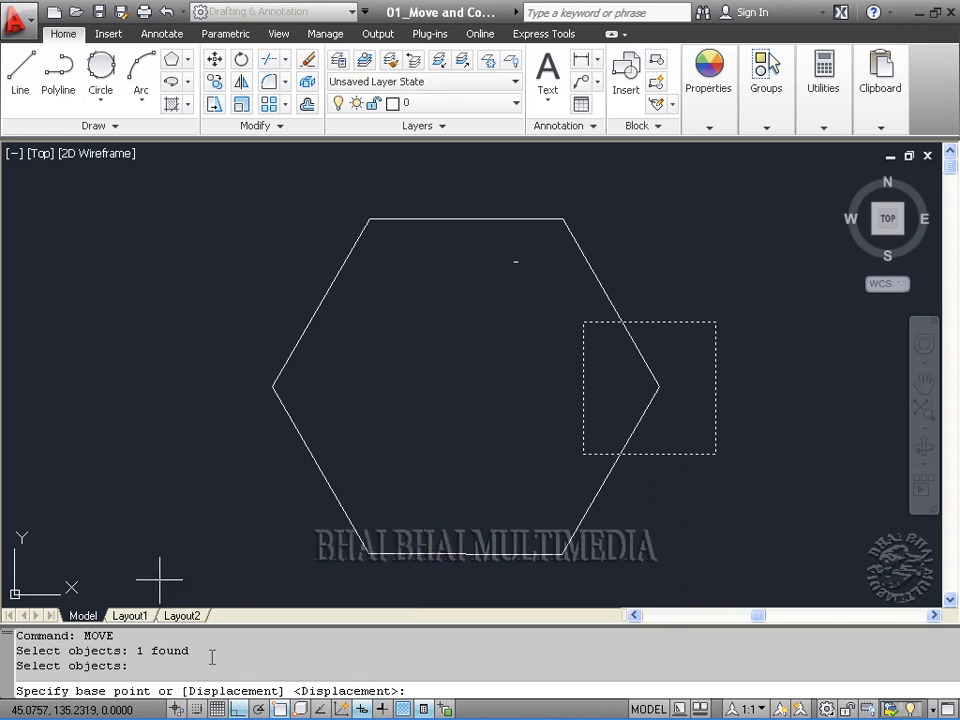
pyautogui.click(659, 386)
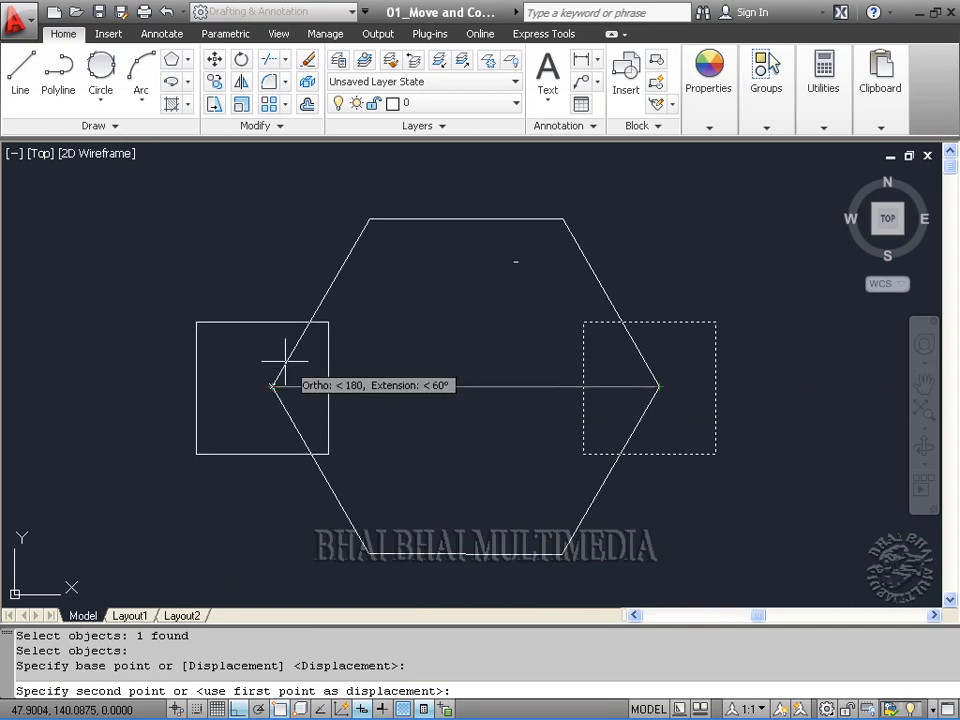
pyautogui.click(369, 218)
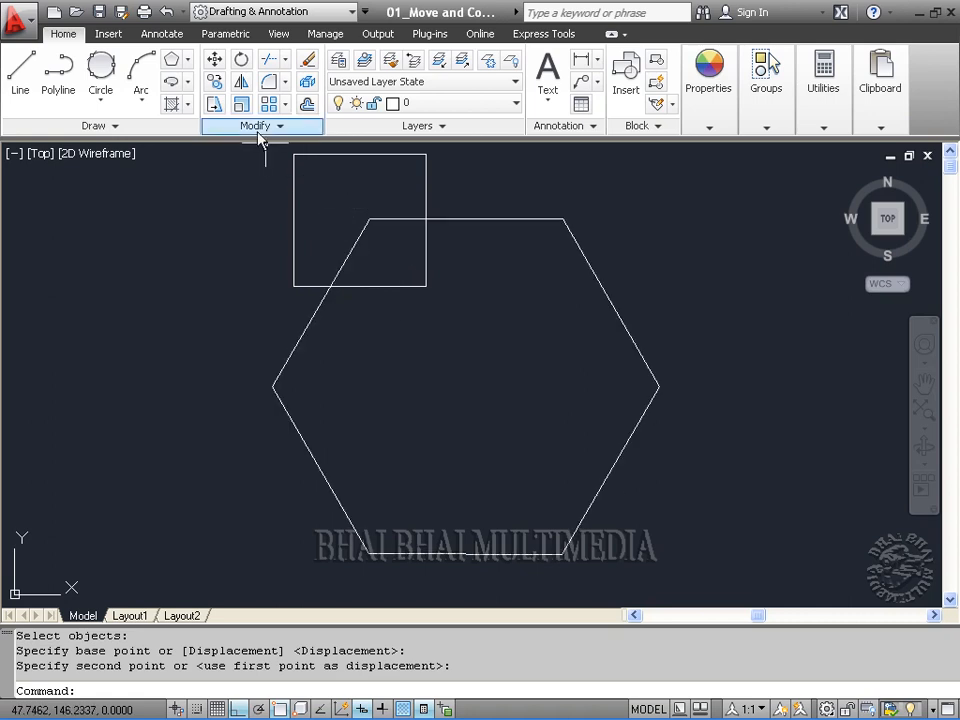
# Copy the square from the hexagon's upper-left vertex onto the hexagon's other five vertices, and undo the copies
pyautogui.click(214, 85)
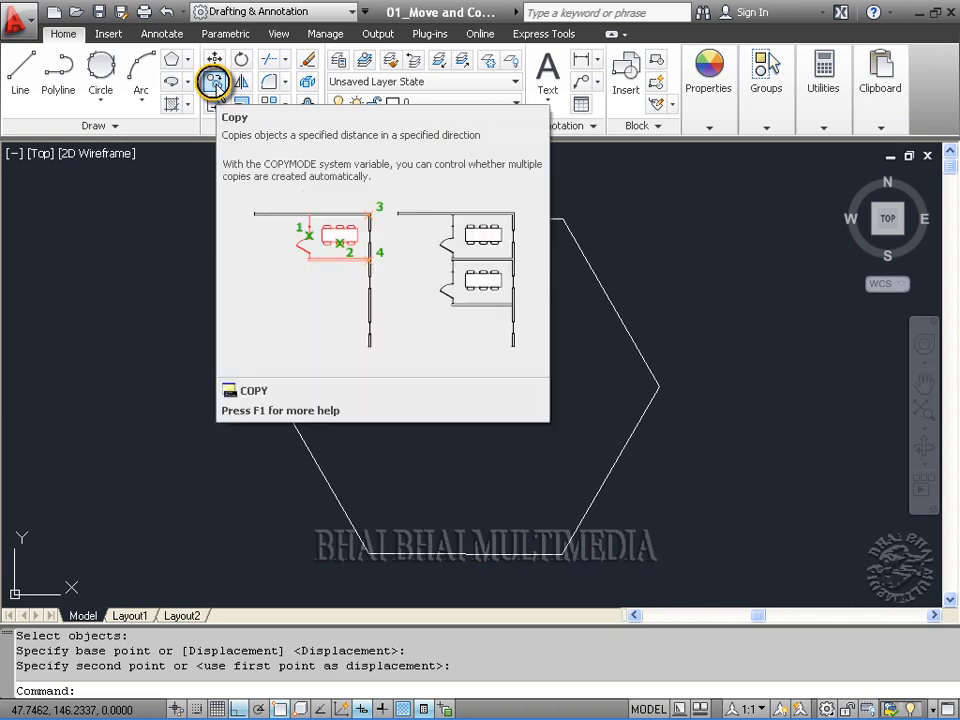
pyautogui.click(214, 84)
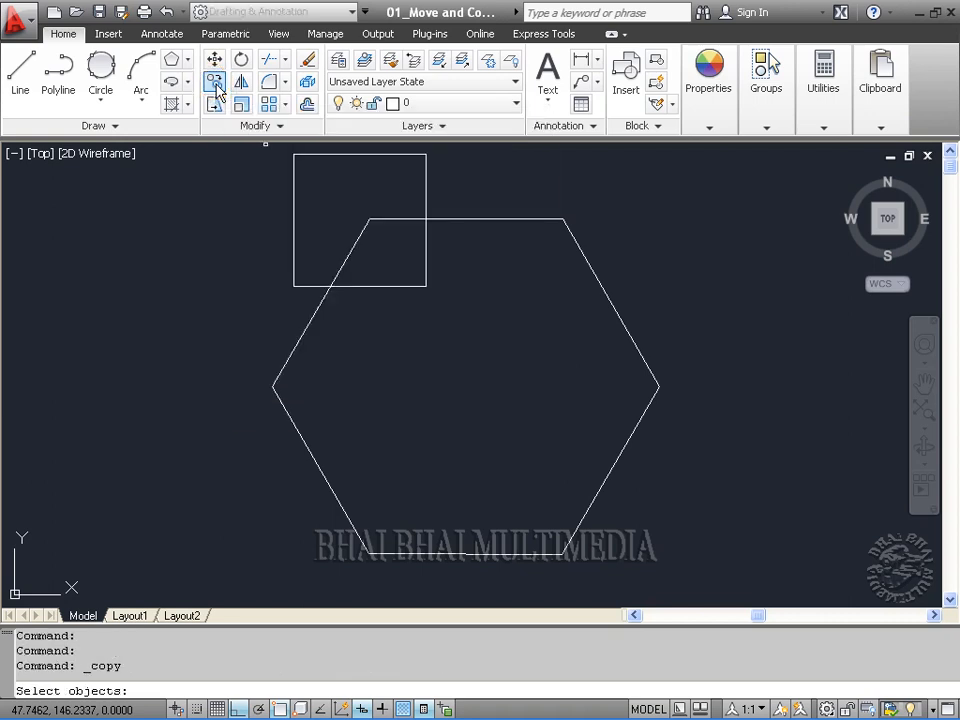
pyautogui.click(292, 200)
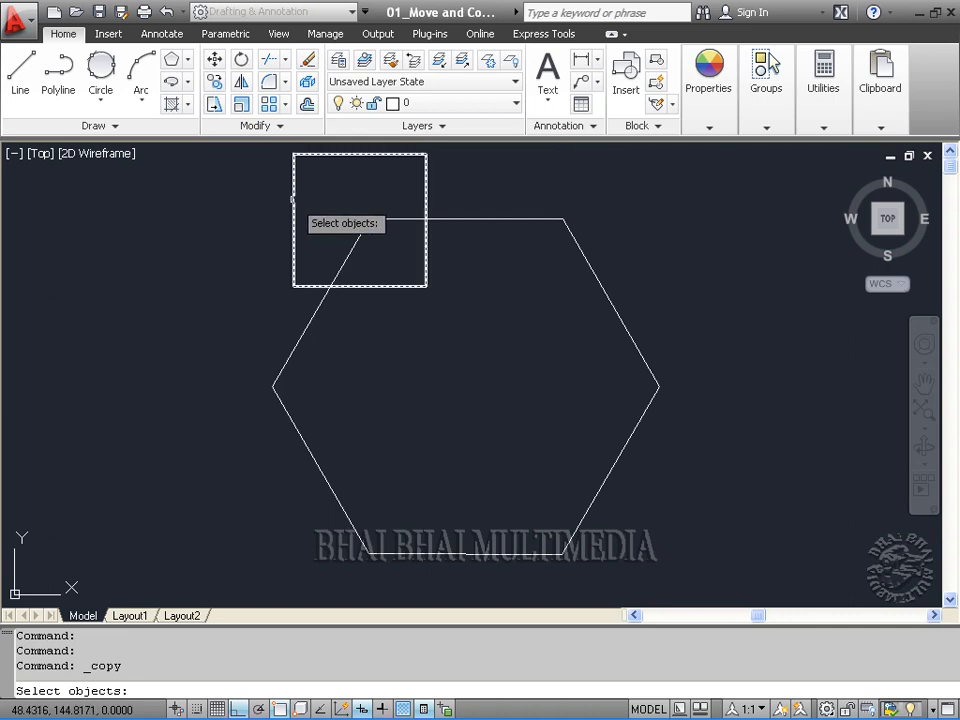
pyautogui.click(292, 200)
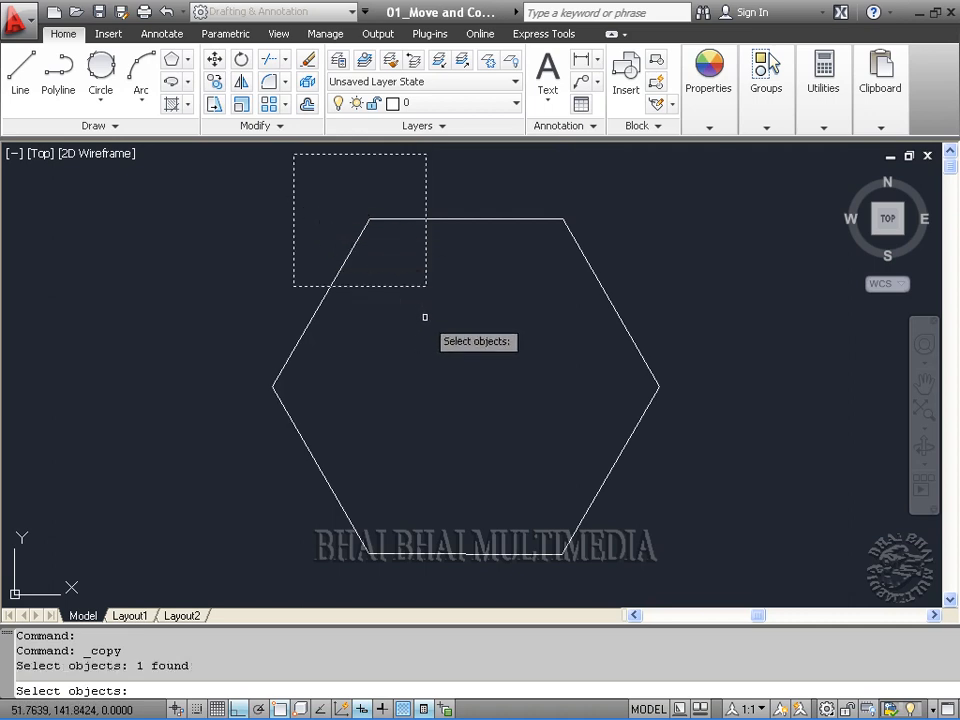
pyautogui.press('Return')
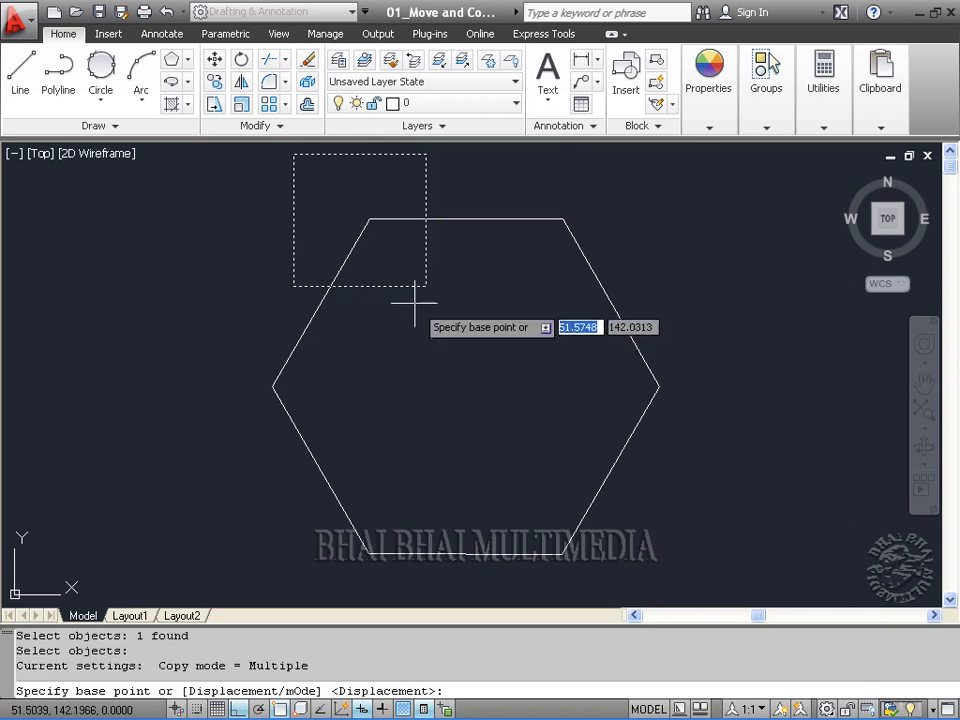
pyautogui.click(369, 218)
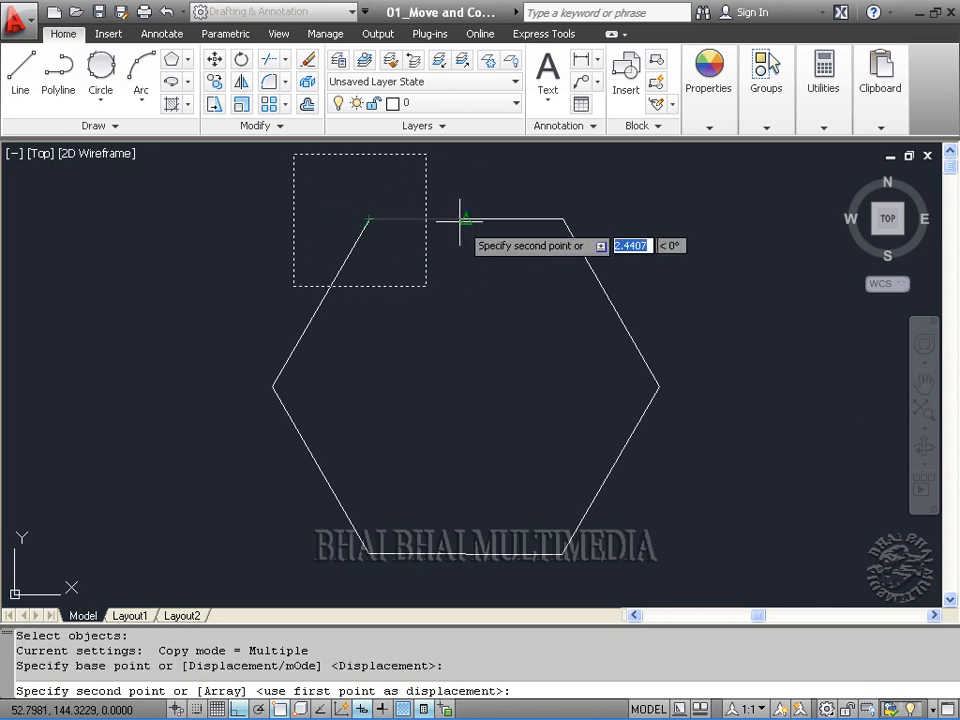
pyautogui.click(562, 218)
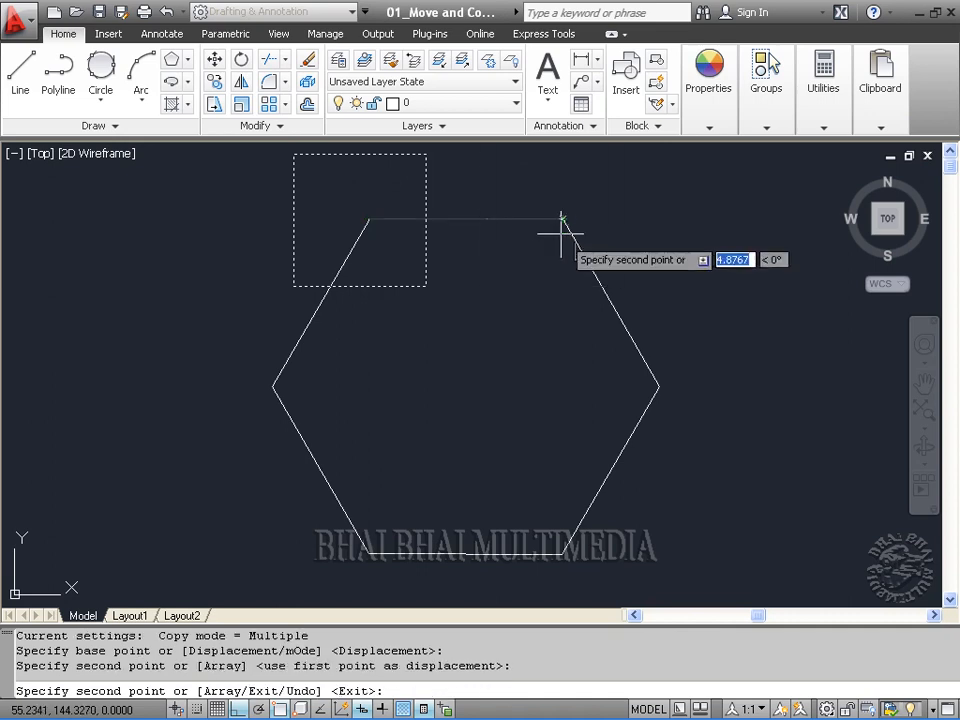
pyautogui.click(659, 386)
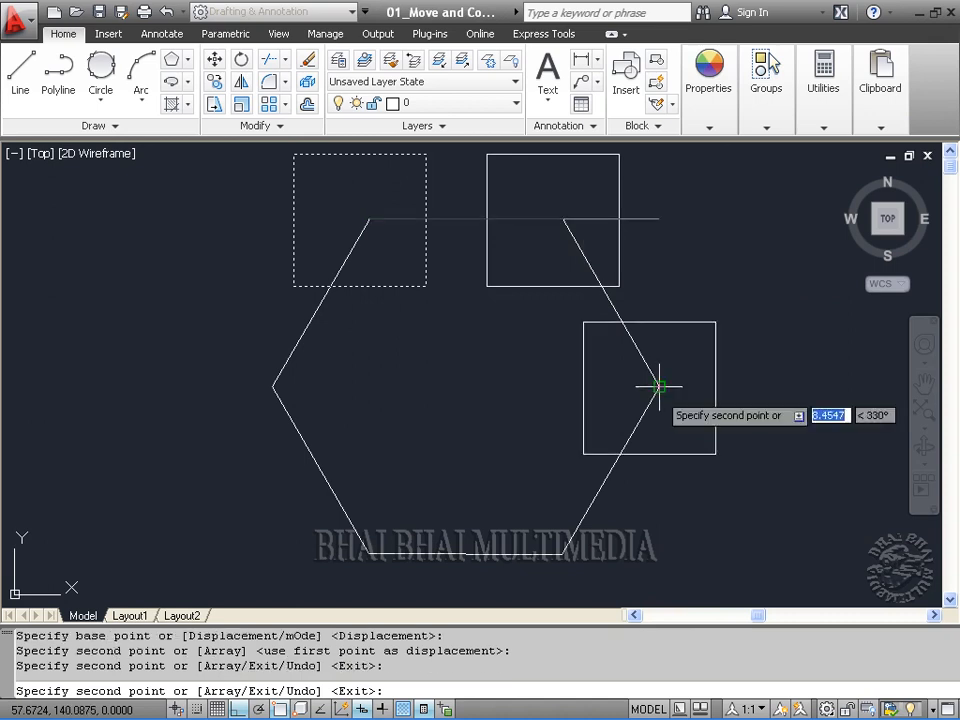
pyautogui.click(562, 554)
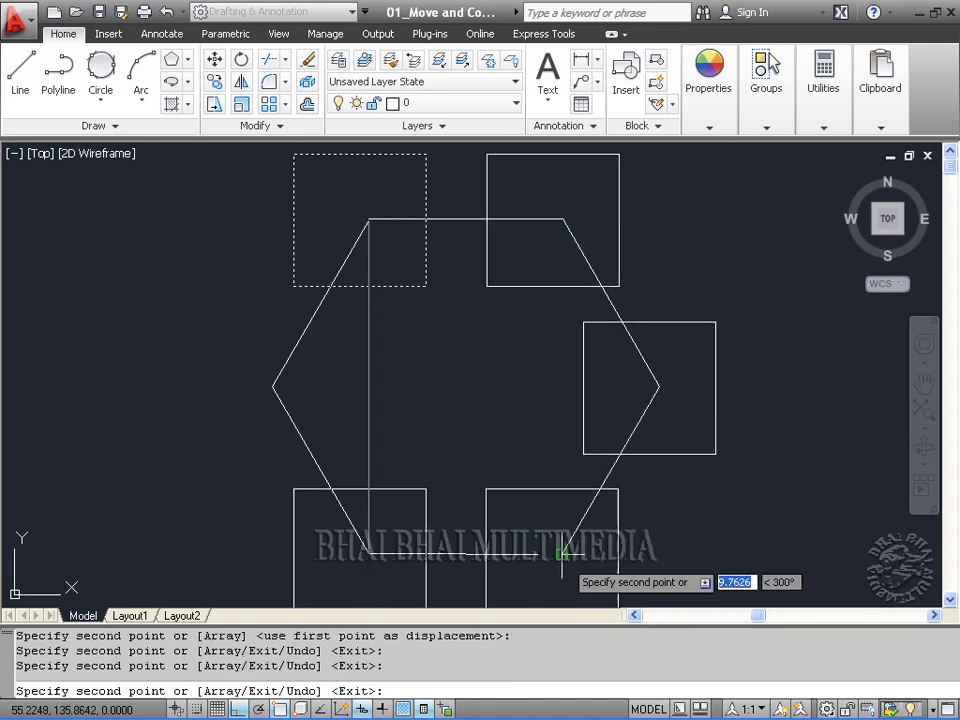
pyautogui.click(369, 554)
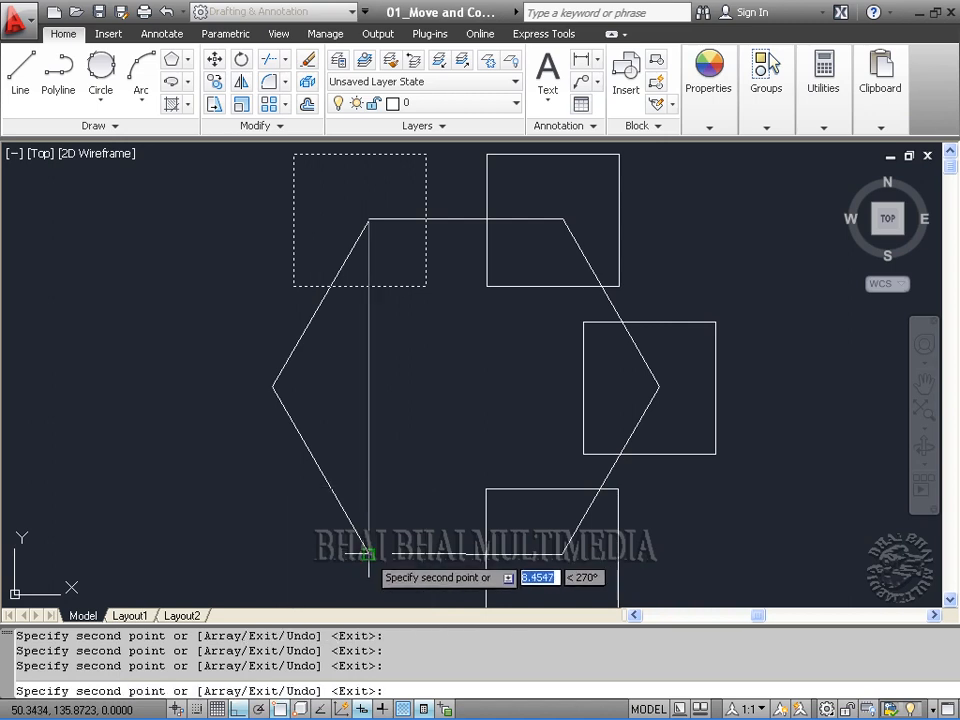
pyautogui.click(272, 386)
pyautogui.rightClick(481, 372)
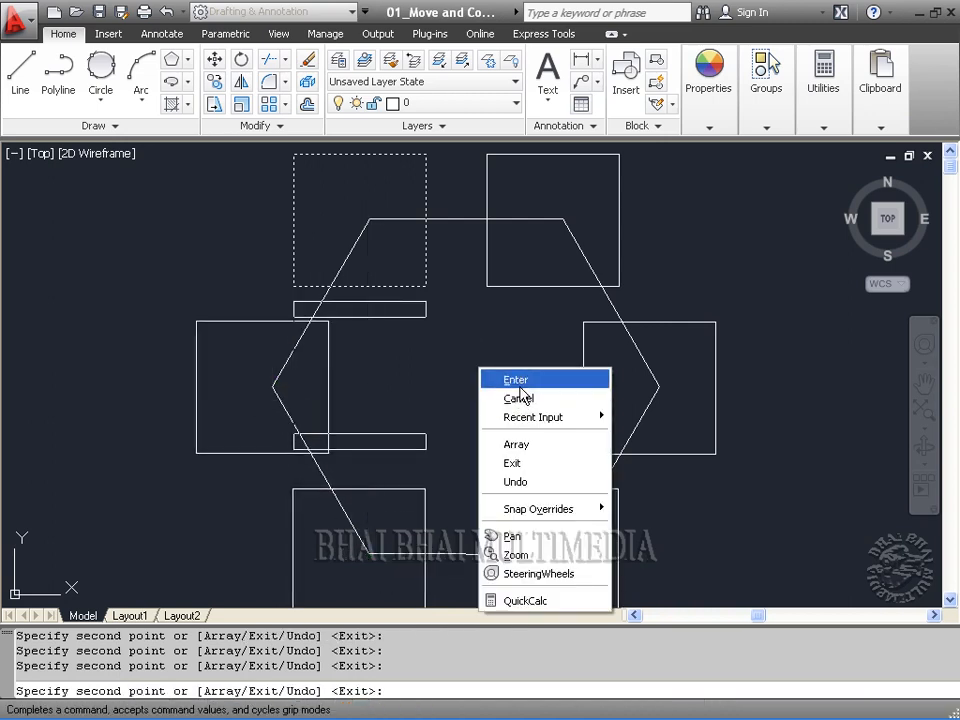
pyautogui.click(516, 380)
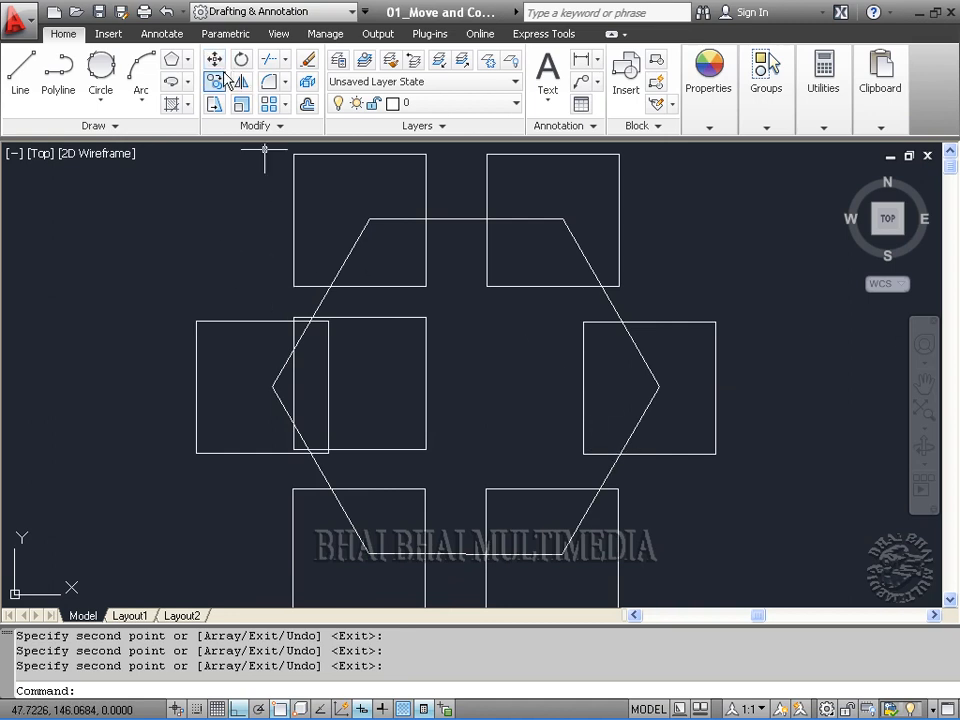
pyautogui.click(168, 12)
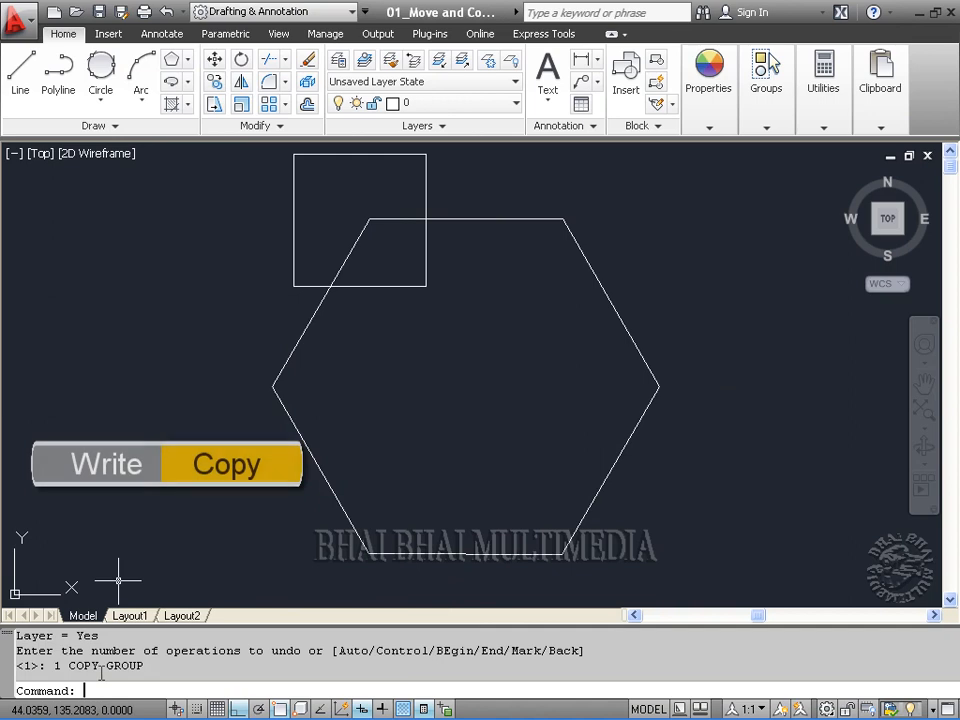
# Run COPY on the square by its left edge's midpoint, with Ortho off, onto the hexagon's other five vertices, and undo the copies
pyautogui.write('cop')
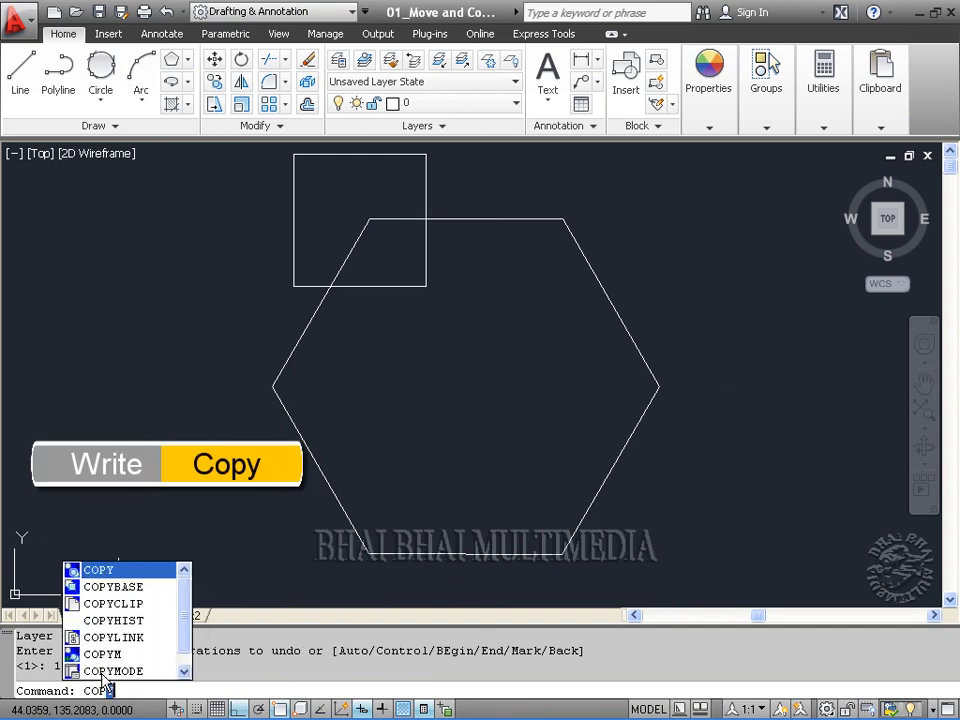
pyautogui.write('y')
pyautogui.press('Return')
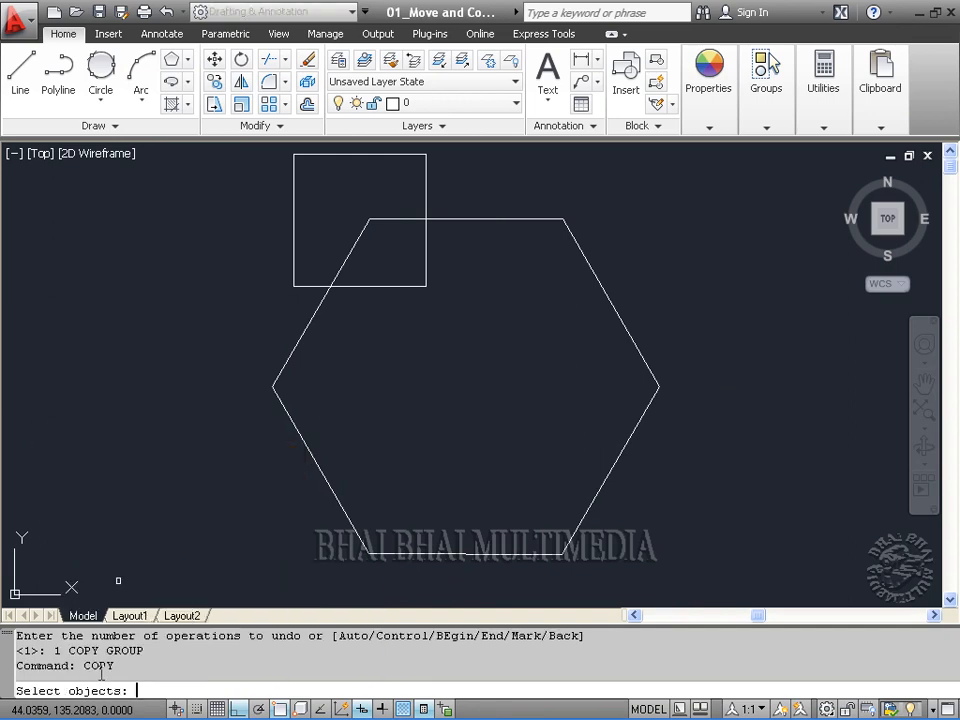
pyautogui.click(293, 232)
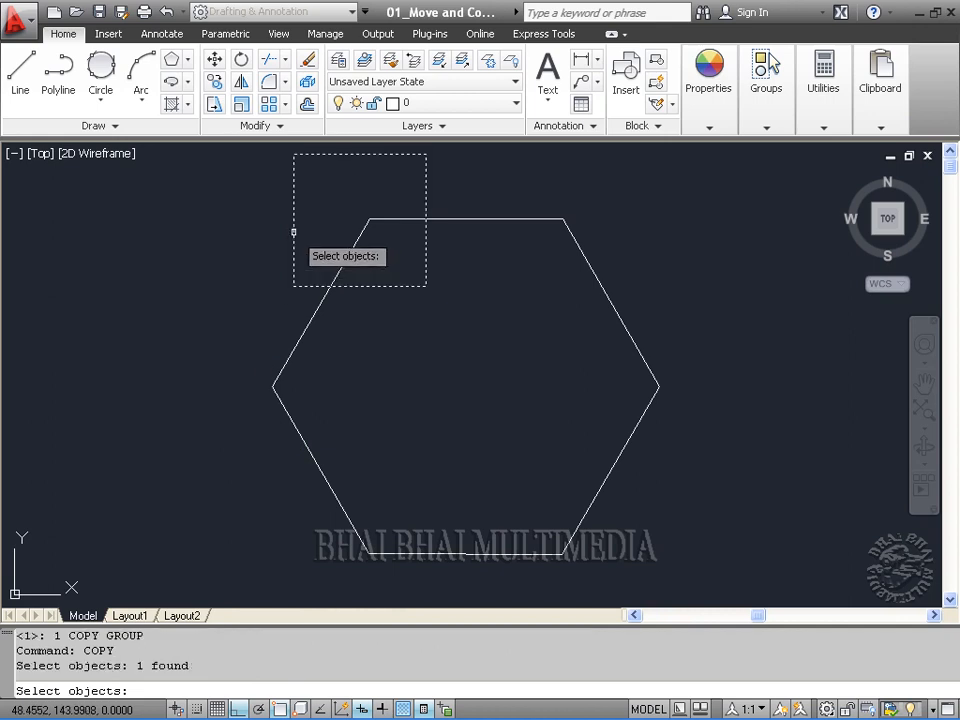
pyautogui.press('Return')
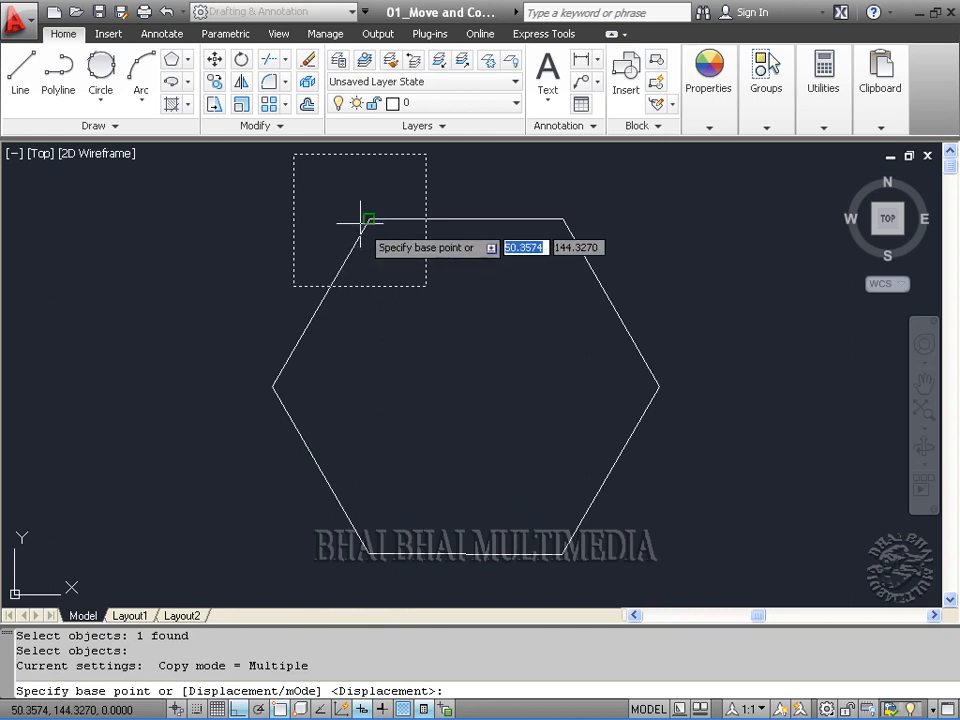
pyautogui.click(292, 219)
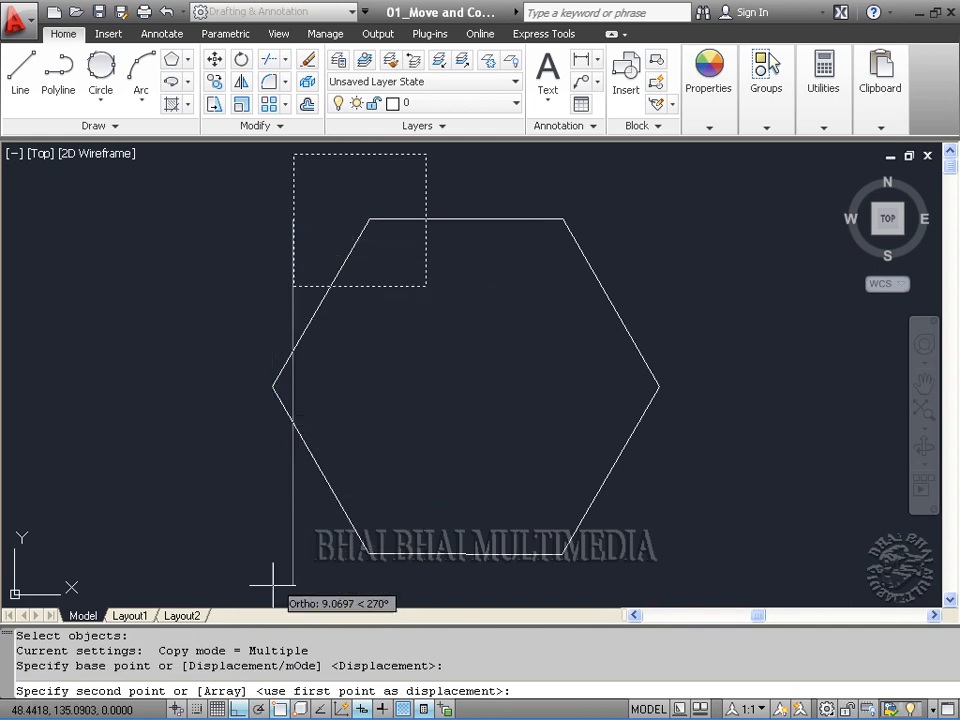
pyautogui.click(240, 709)
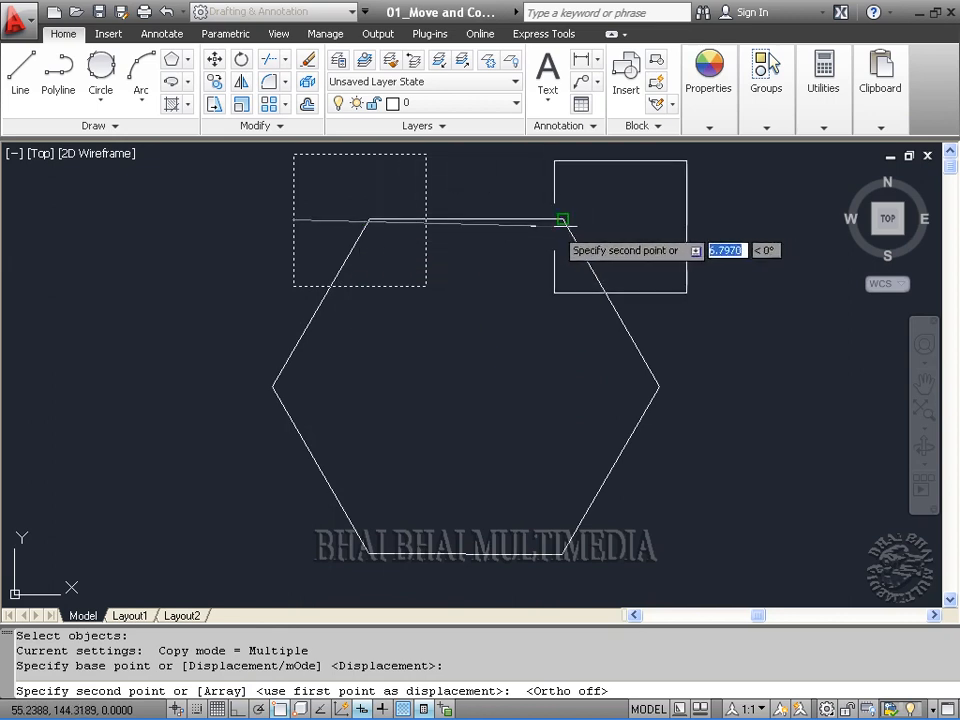
pyautogui.click(563, 217)
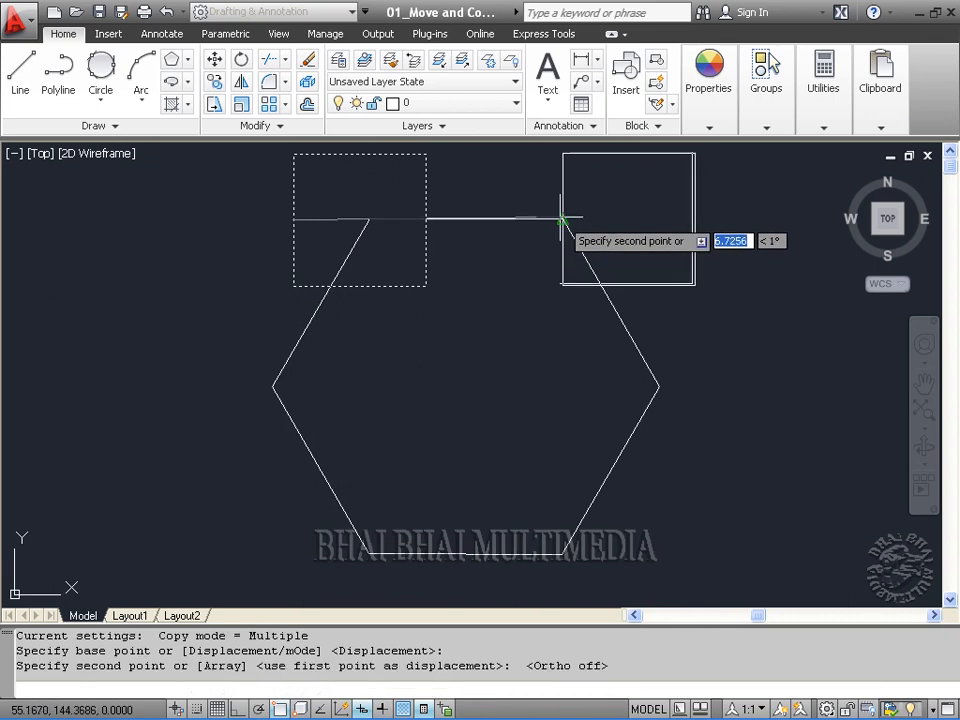
pyautogui.click(659, 385)
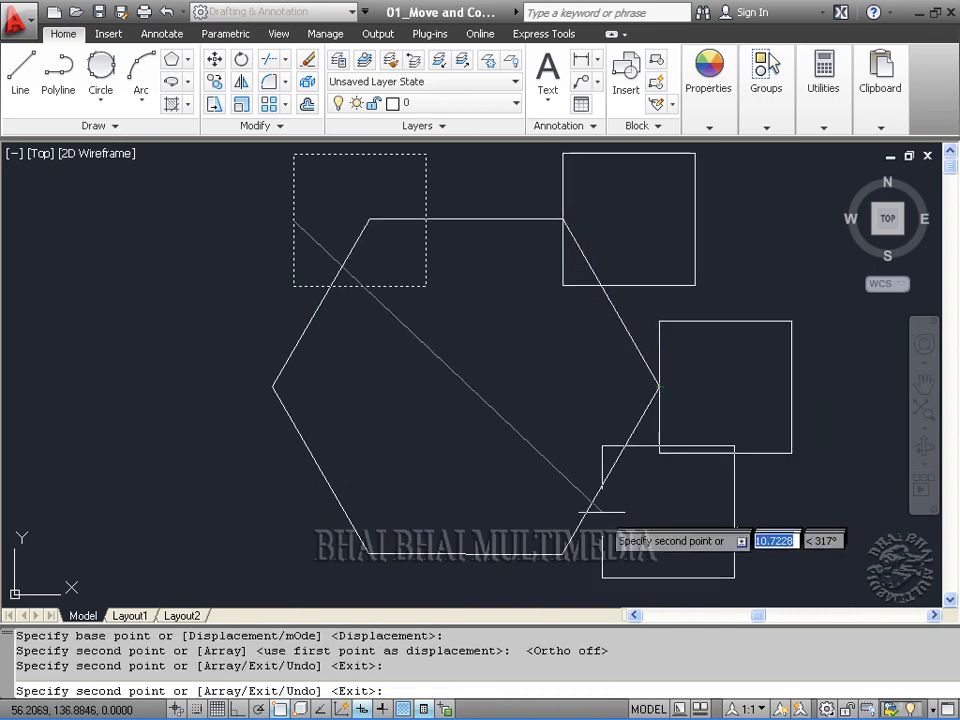
pyautogui.click(564, 553)
pyautogui.click(564, 553)
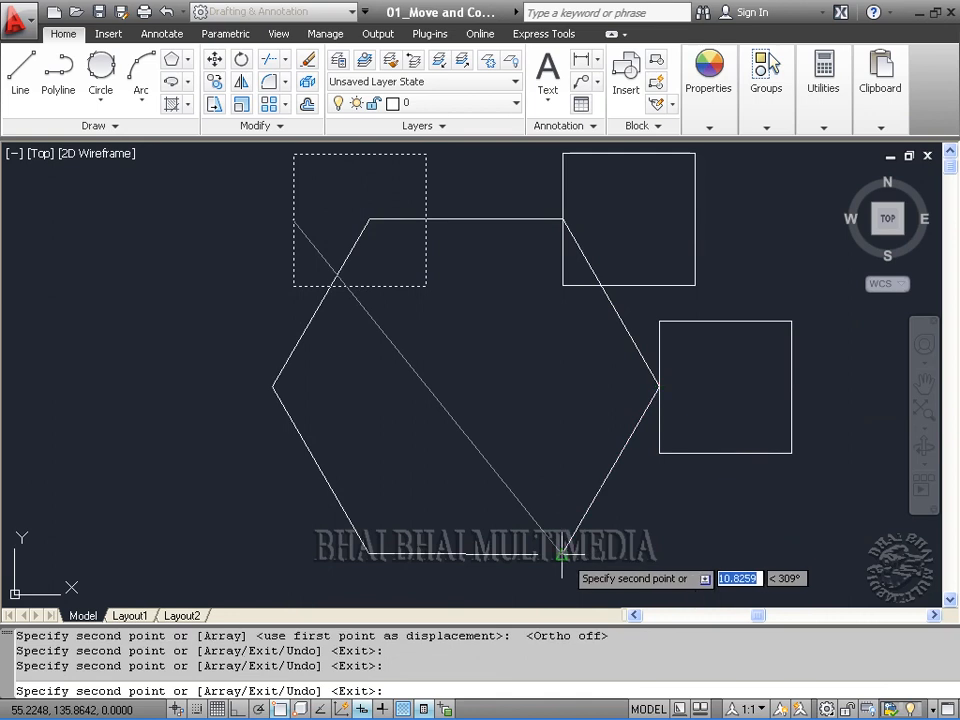
pyautogui.click(369, 553)
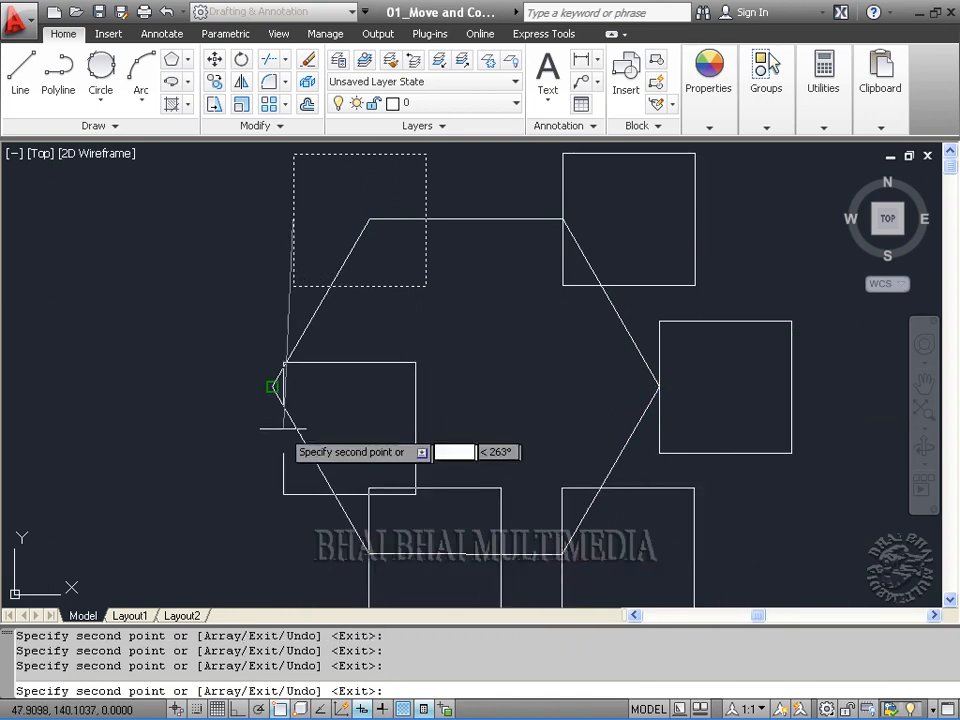
pyautogui.click(273, 385)
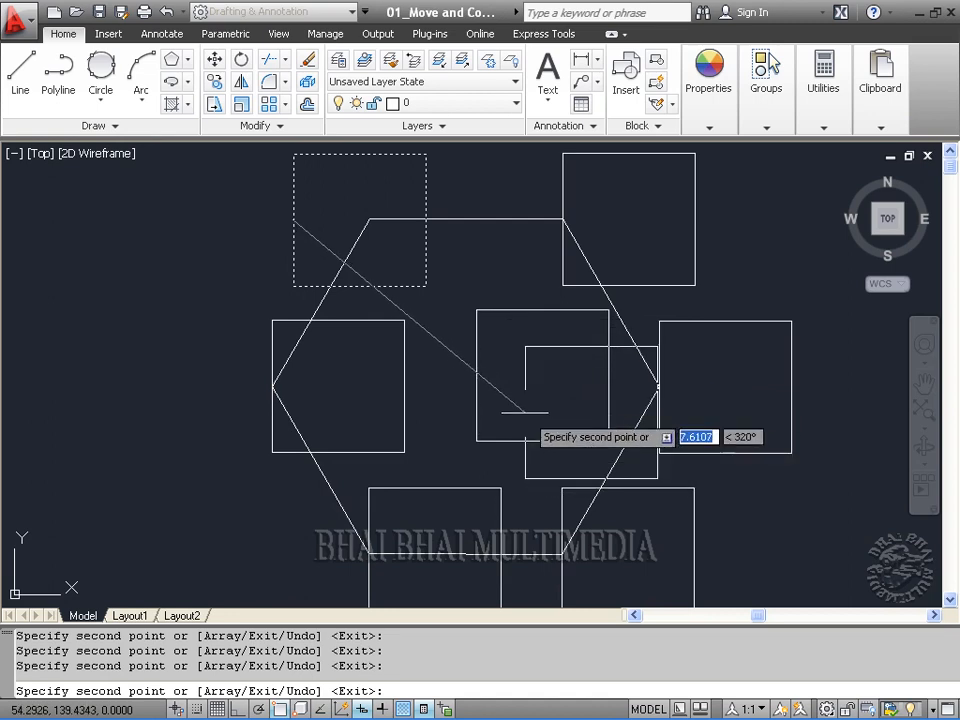
pyautogui.press('Return')
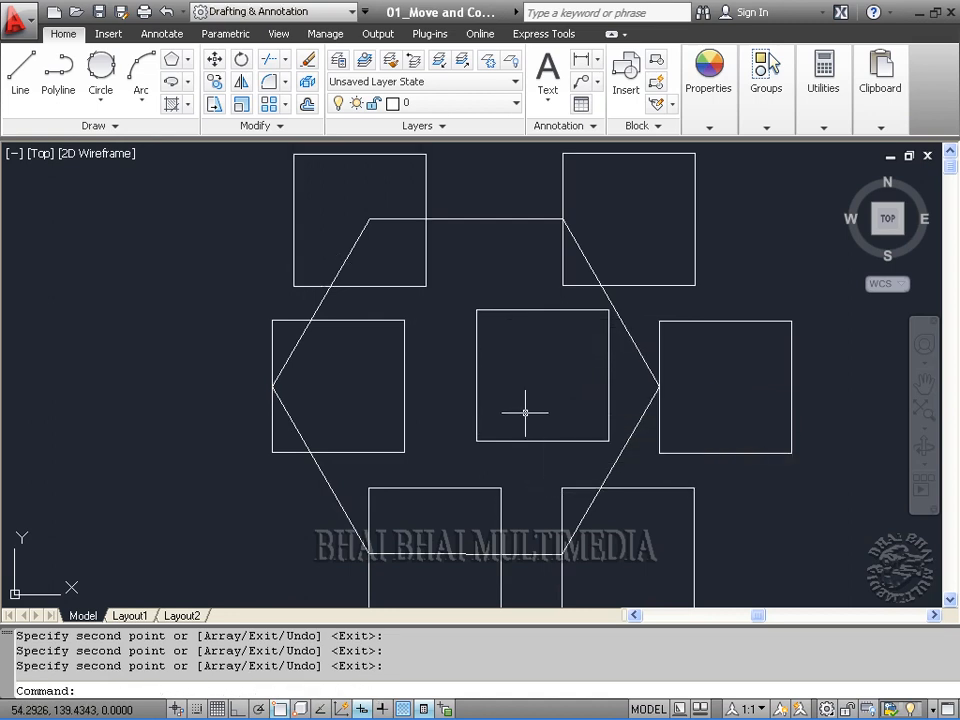
pyautogui.click(165, 12)
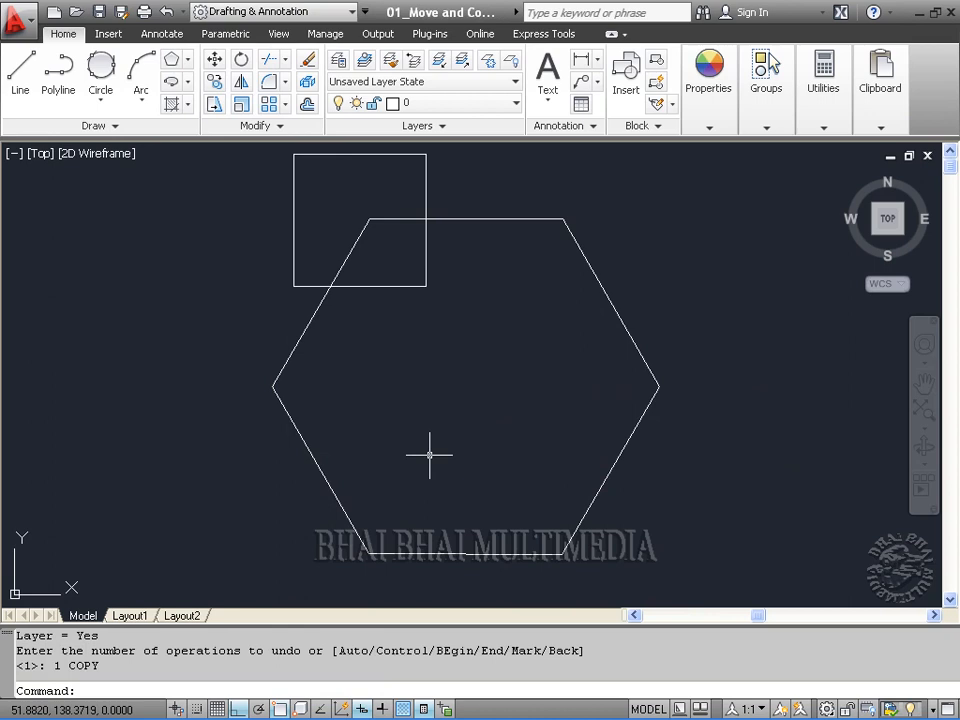
# In the parking layout, move the wheelchair symbol horizontally into the hatched bay, using the bay's upper-right corner as base point and its upper-left corner as destination
pyautogui.scroll(-6, 685, 549)
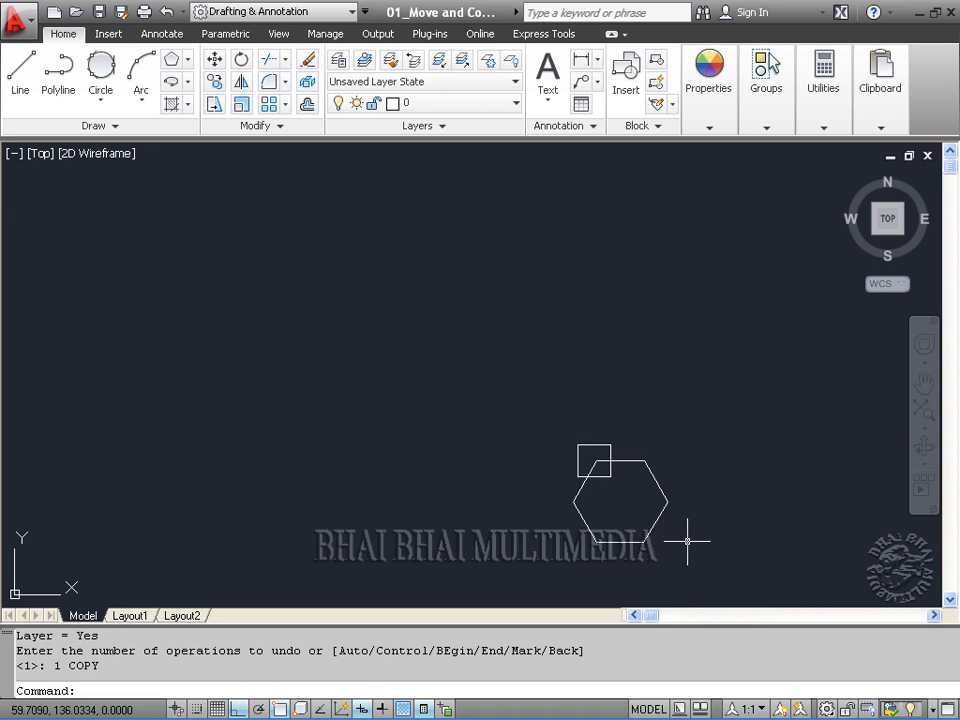
pyautogui.moveTo(657, 528)
pyautogui.mouseDown(button='middle')
pyautogui.moveTo(600, 452)
pyautogui.moveTo(407, 285)
pyautogui.moveTo(325, 235)
pyautogui.mouseUp(button='middle')
pyautogui.moveTo(438, 485)
pyautogui.mouseDown(button='middle')
pyautogui.moveTo(482, 338)
pyautogui.moveTo(484, 253)
pyautogui.mouseUp(button='middle')
pyautogui.scroll(-1, 386, 519)
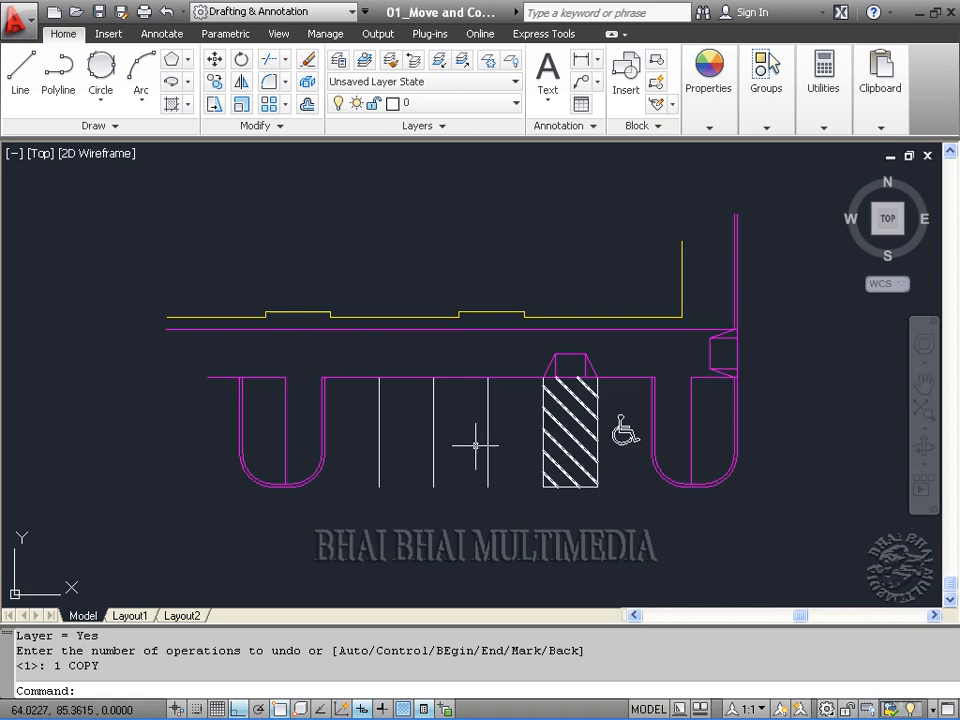
pyautogui.scroll(5, 573, 450)
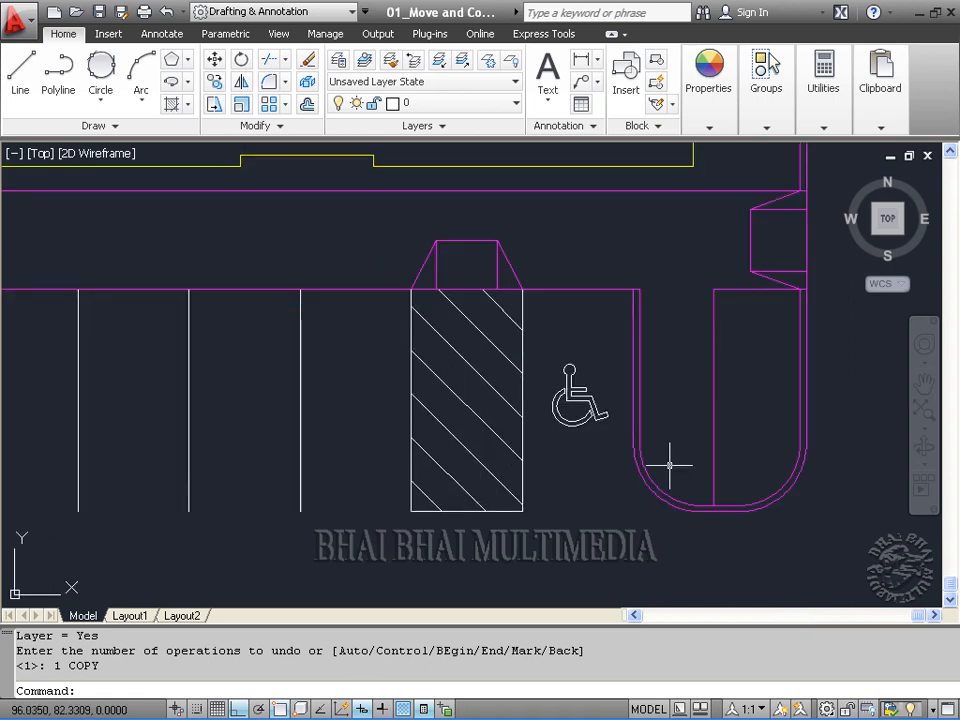
pyautogui.moveTo(624, 360)
pyautogui.mouseDown(button='middle')
pyautogui.moveTo(692, 409)
pyautogui.moveTo(707, 388)
pyautogui.mouseUp(button='middle')
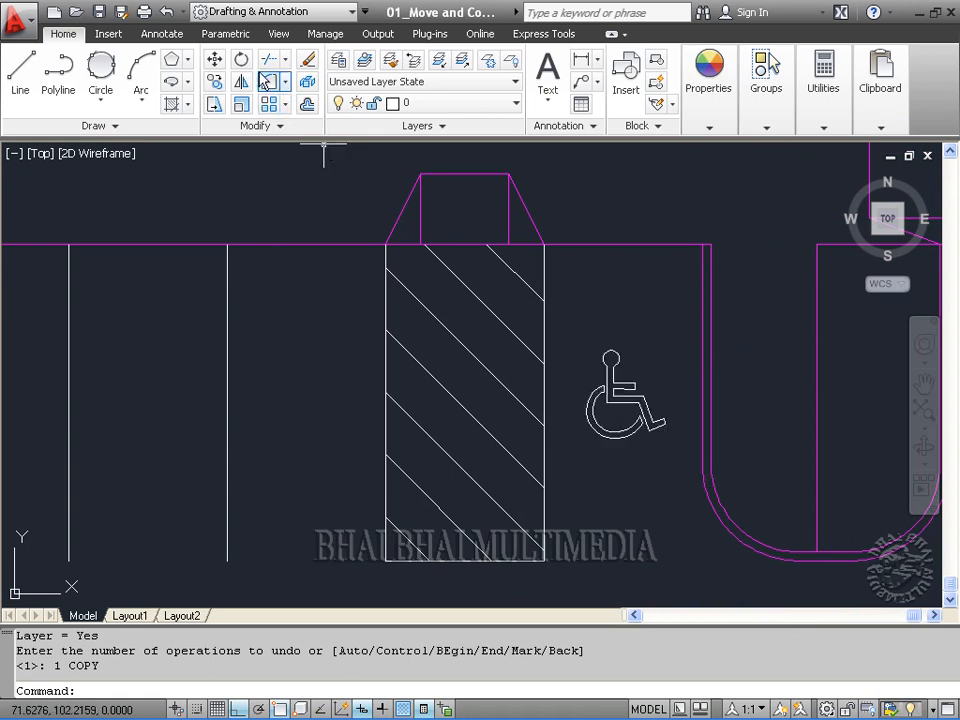
pyautogui.click(216, 63)
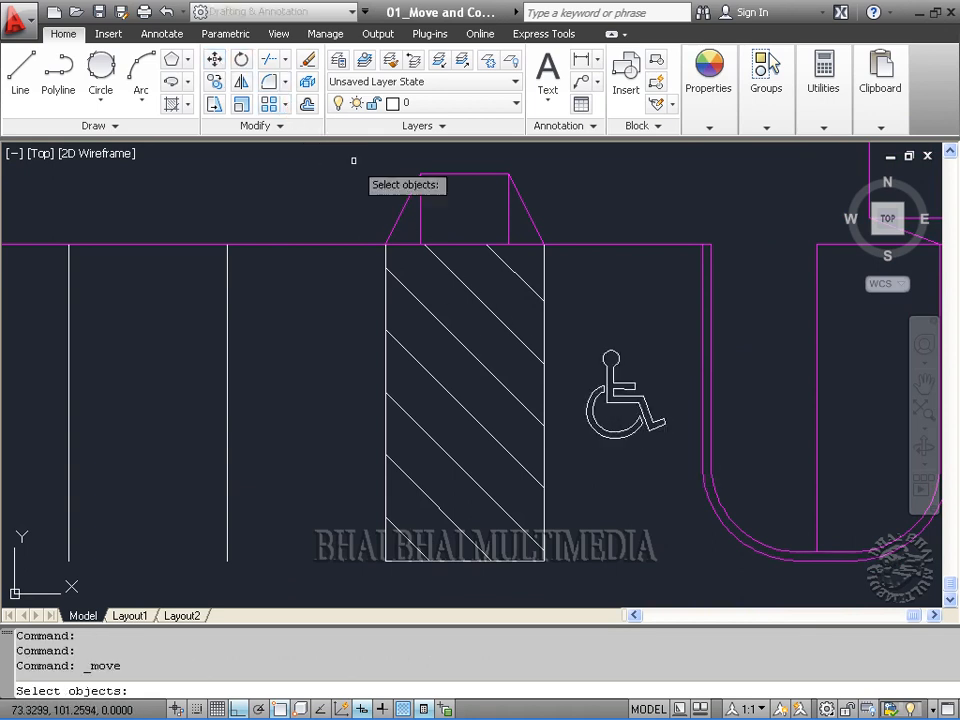
pyautogui.click(614, 397)
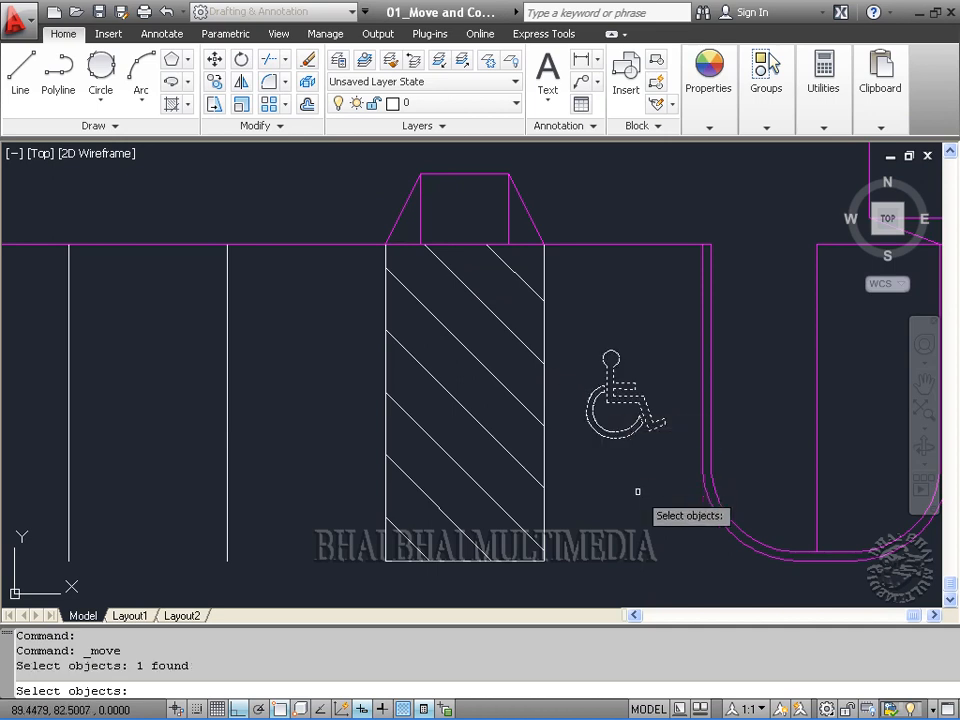
pyautogui.press('Return')
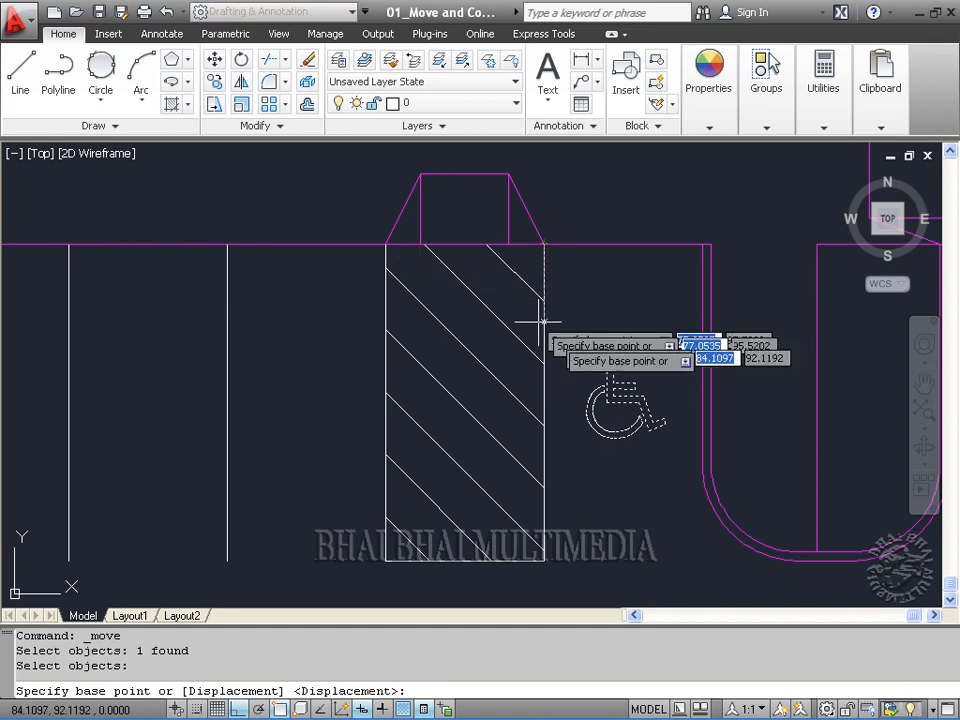
pyautogui.click(544, 243)
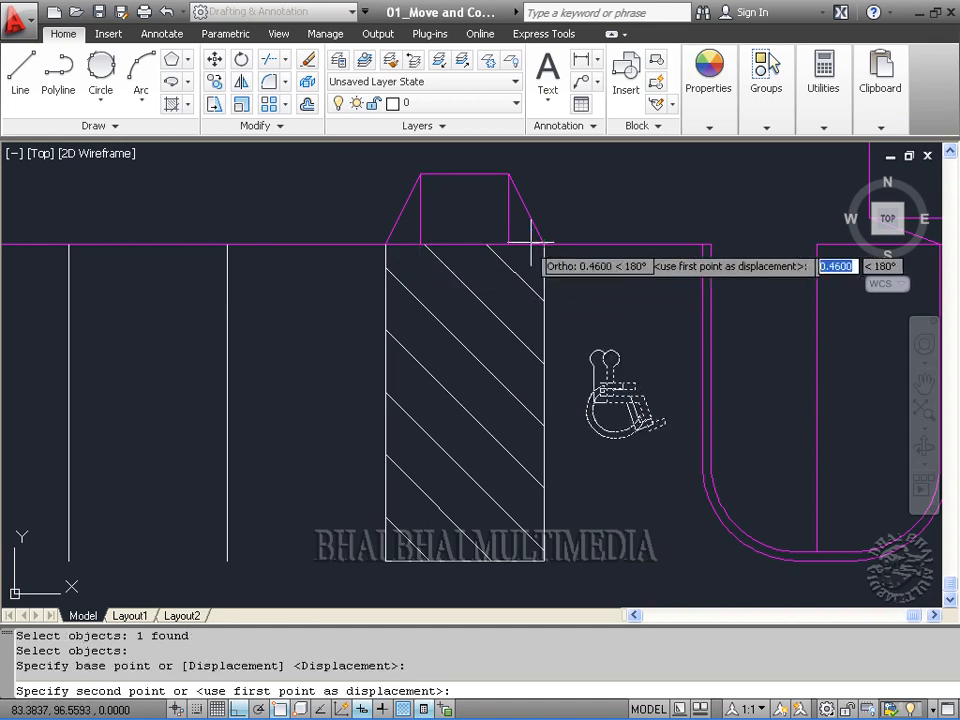
pyautogui.click(385, 243)
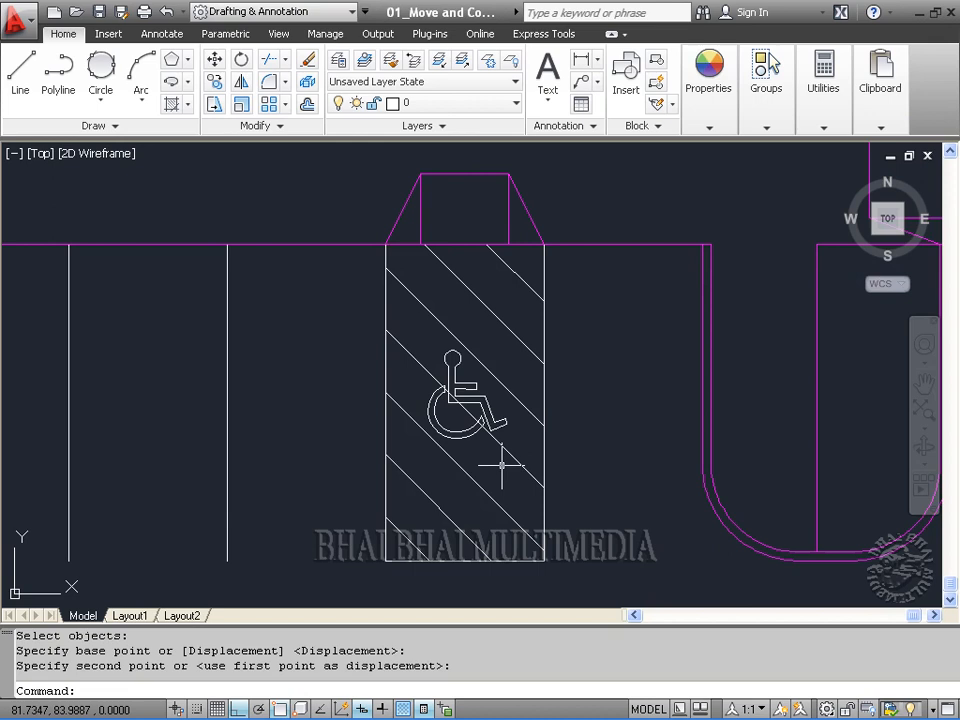
# Move the hatch, magenta ramp outline, bottom line and wheelchair symbol one bay right, from the hatched bay's upper-left corner to its upper-right corner
pyautogui.moveTo(502, 465); pyautogui.dragTo(535, 466, button='middle')
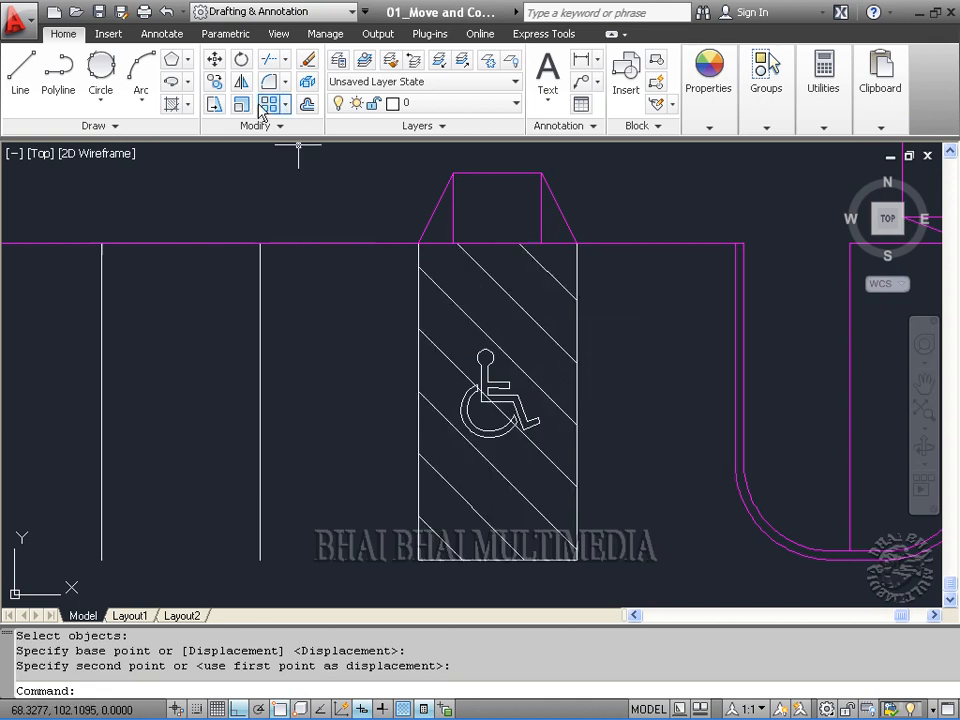
pyautogui.click(214, 60)
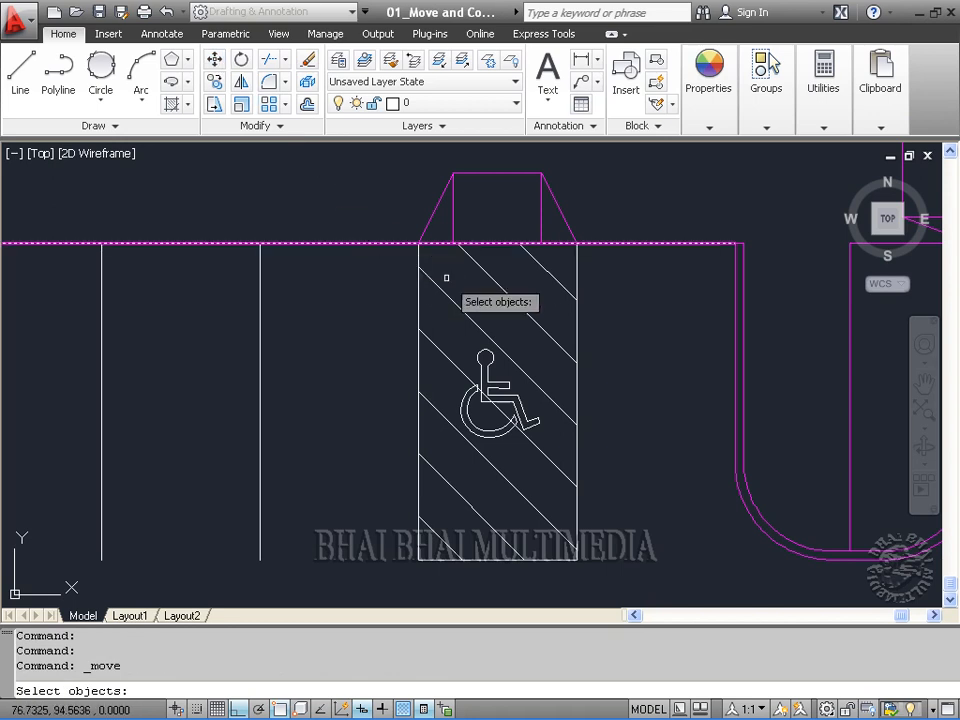
pyautogui.click(501, 288)
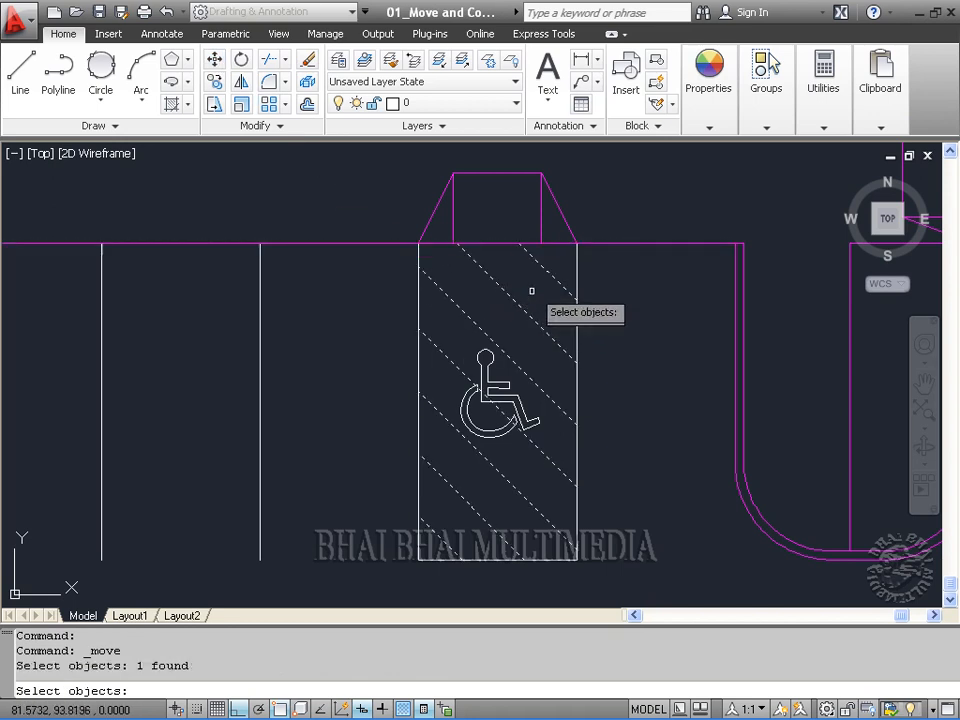
pyautogui.click(540, 220)
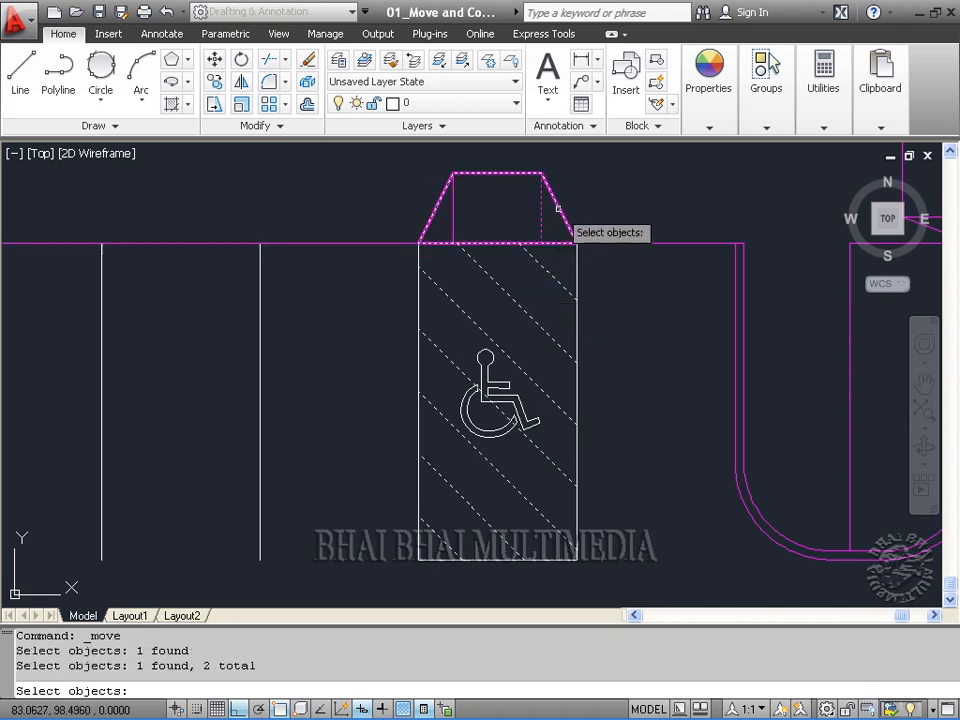
pyautogui.click(557, 205)
pyautogui.click(447, 209)
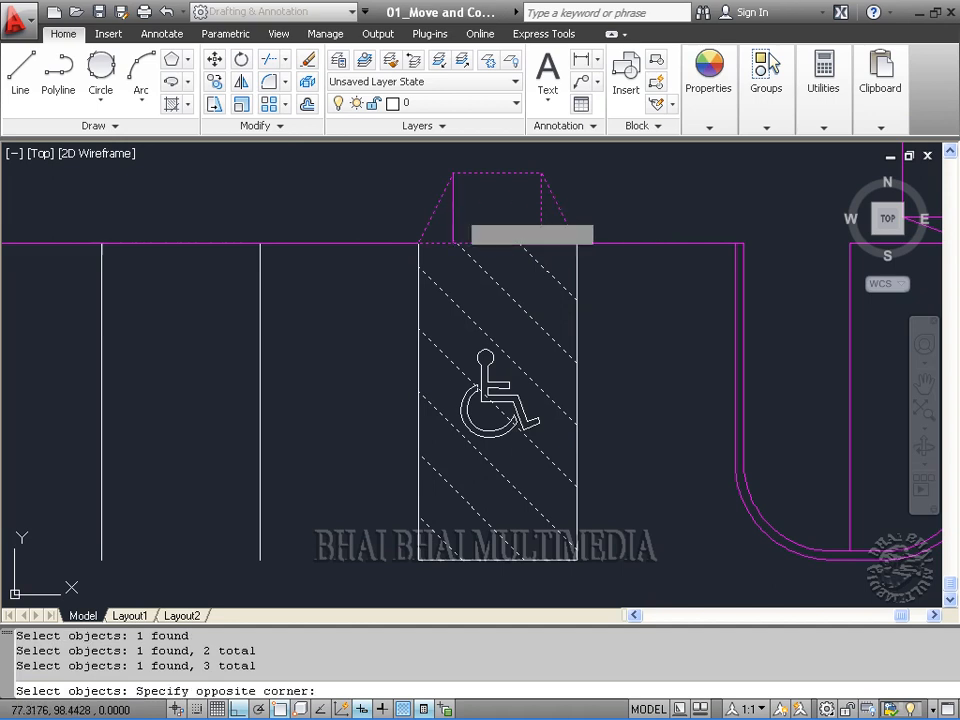
pyautogui.click(452, 209)
pyautogui.click(480, 559)
pyautogui.click(539, 430)
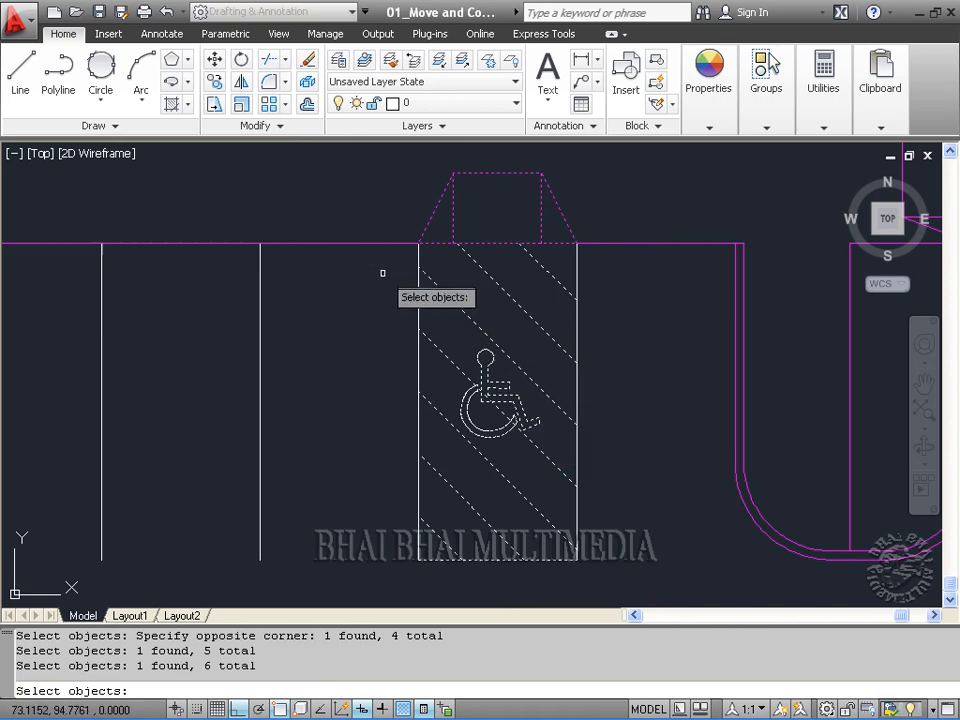
pyautogui.press('Return')
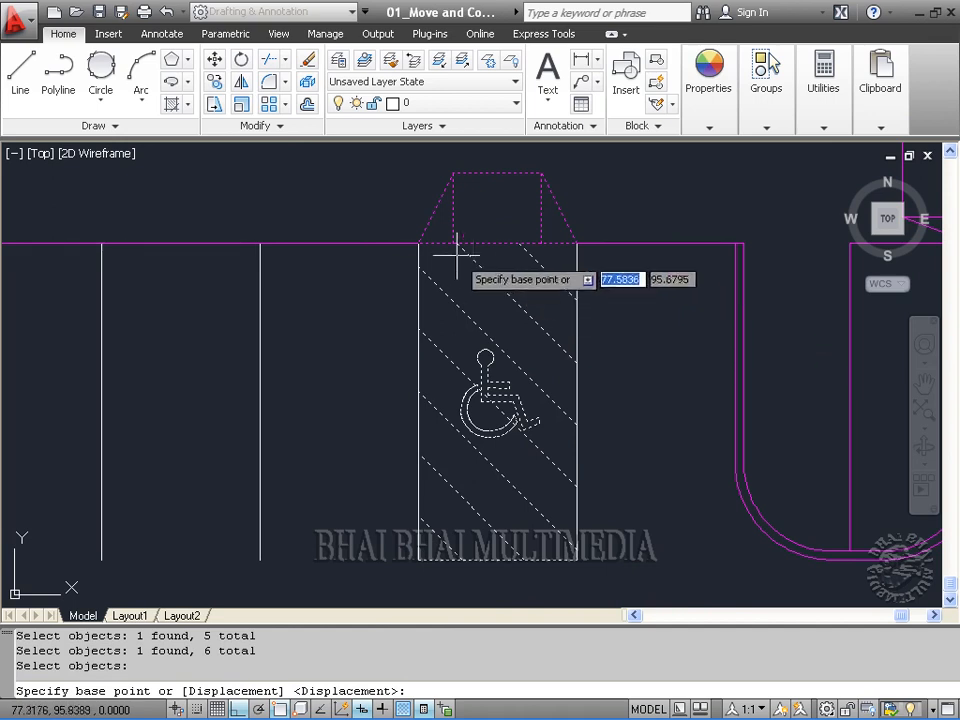
pyautogui.click(418, 242)
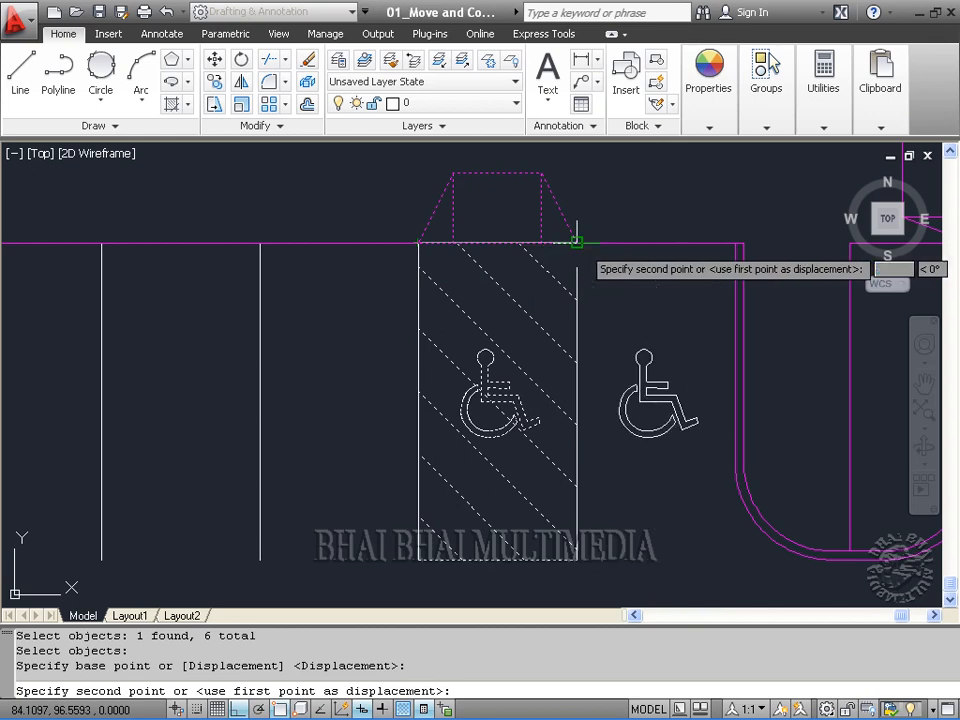
pyautogui.click(576, 242)
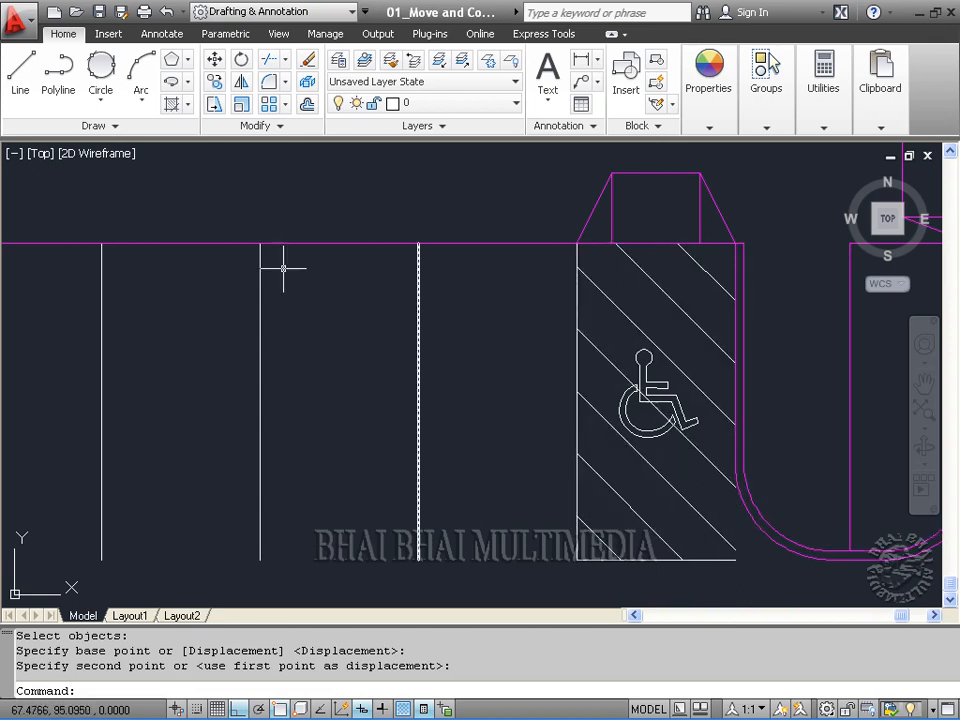
# Copy the hatched bay's left divider line from its lower endpoint to the right end of the bay's bottom line
pyautogui.click(216, 86)
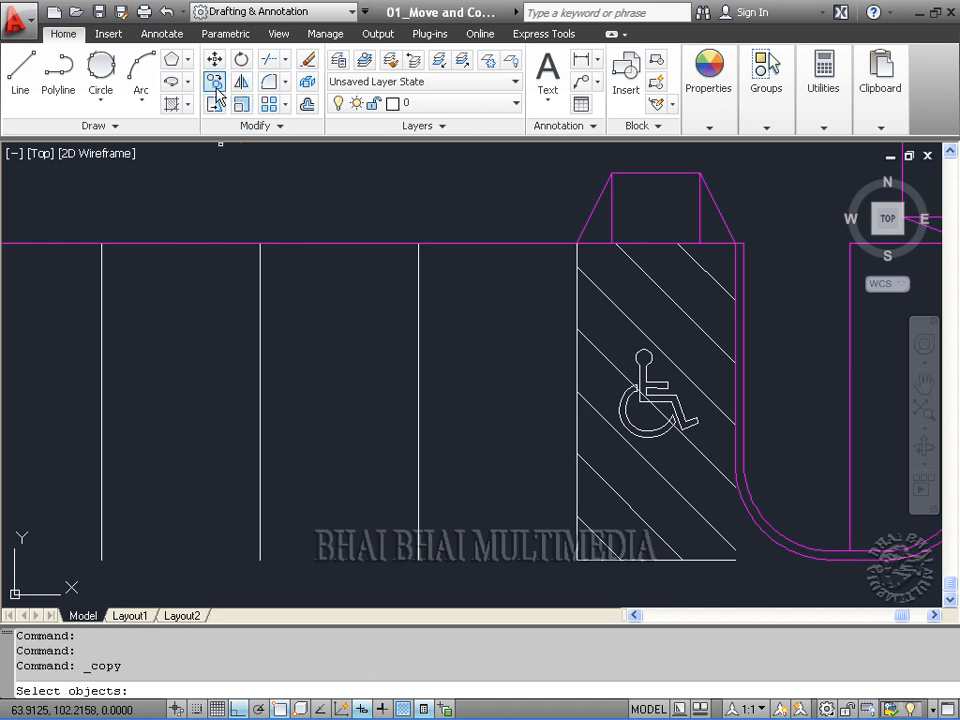
pyautogui.click(577, 364)
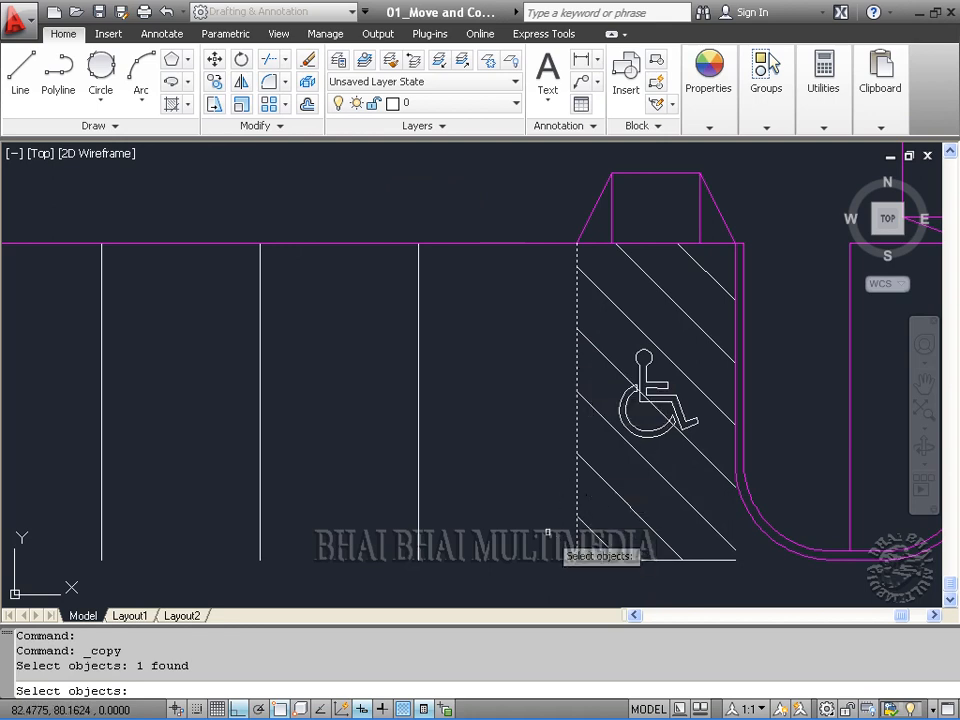
pyautogui.press('Return')
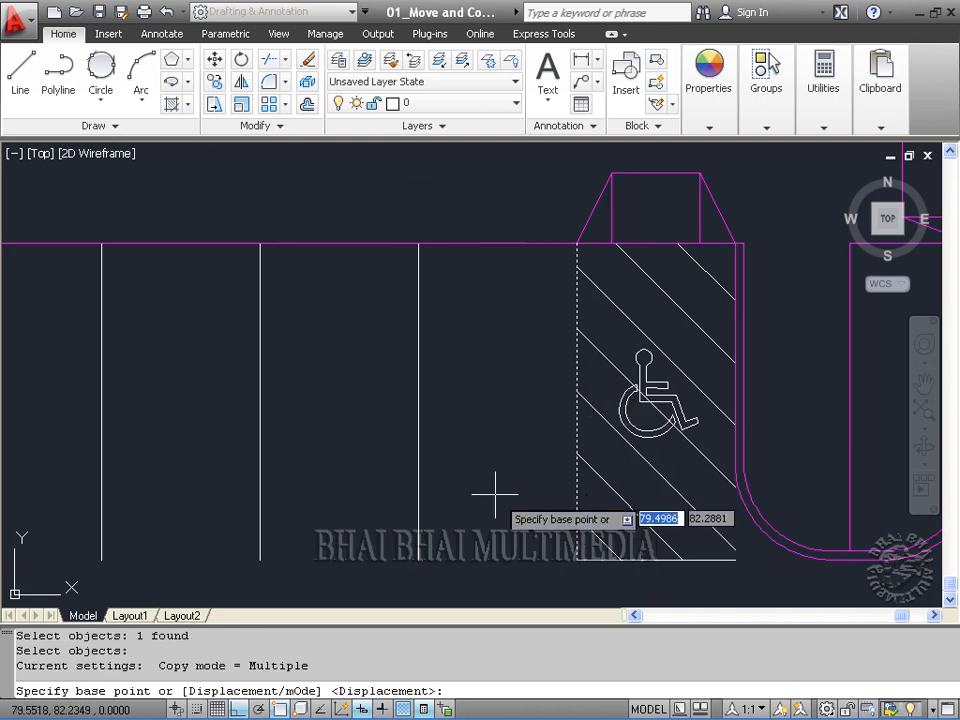
pyautogui.click(577, 560)
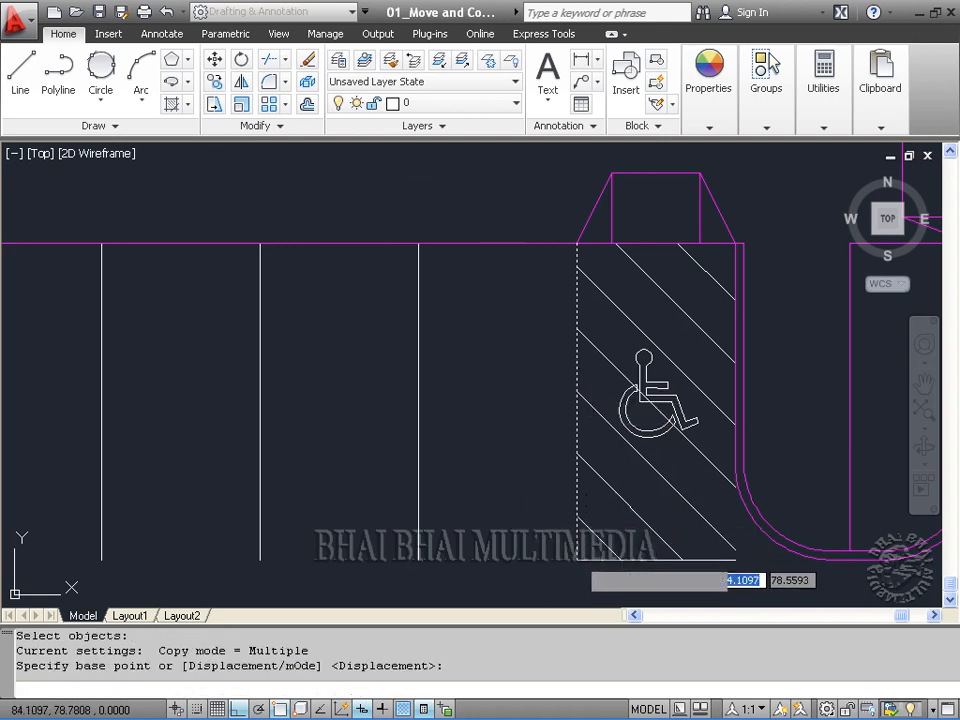
pyautogui.click(735, 560)
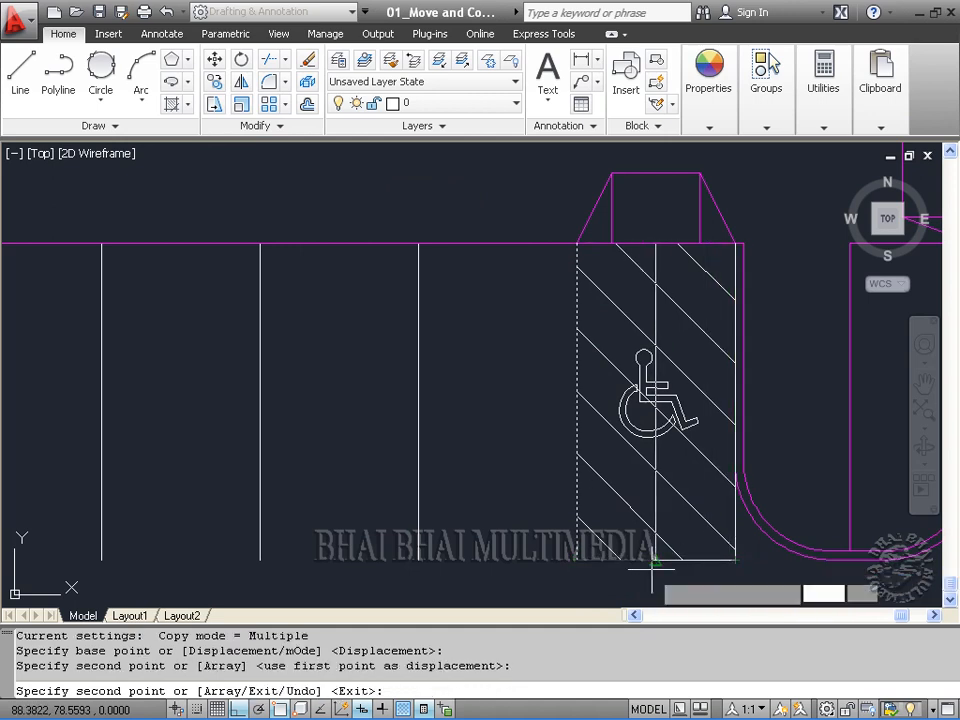
pyautogui.rightClick(518, 530)
pyautogui.click(556, 296)
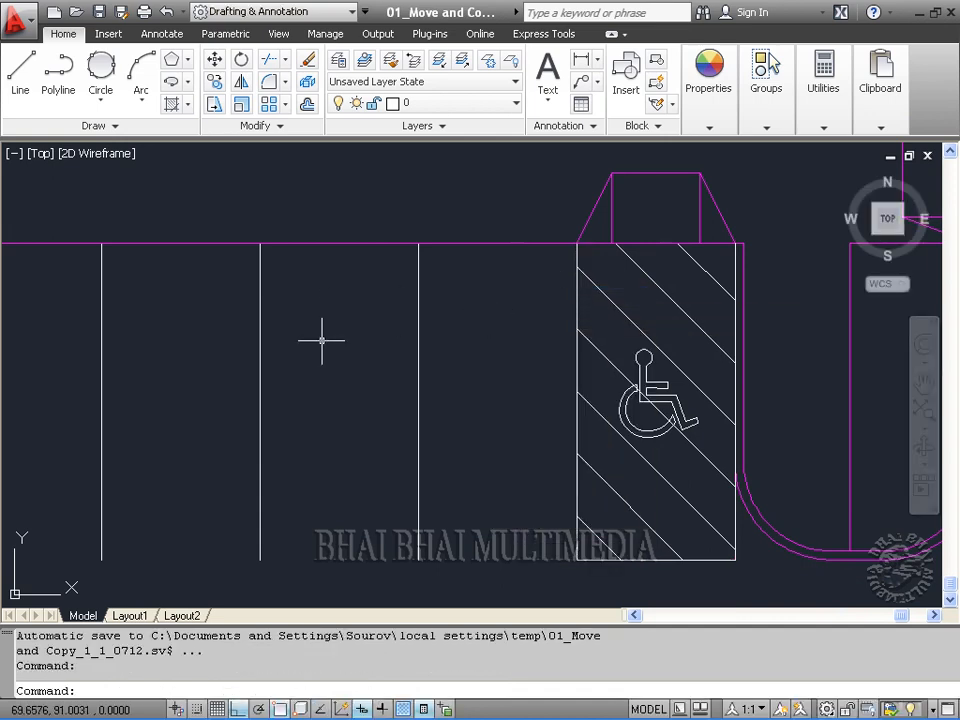
# Copy the wheelchair symbol, hatch, ramp and bottom line from the bay's upper-left corner to the top ends of the third and first dividers from the left
pyautogui.moveTo(319, 339)
pyautogui.mouseDown(button='middle')
pyautogui.moveTo(407, 336)
pyautogui.moveTo(467, 311)
pyautogui.moveTo(441, 339)
pyautogui.moveTo(489, 386)
pyautogui.mouseUp(button='middle')
pyautogui.scroll(-2, 467, 311)
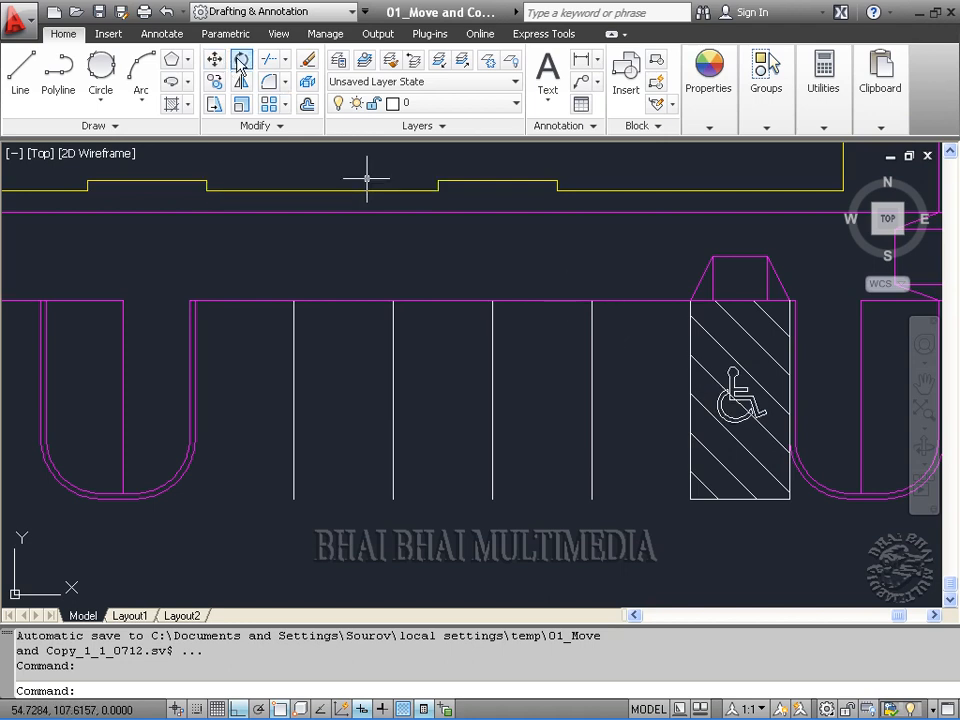
pyautogui.click(216, 82)
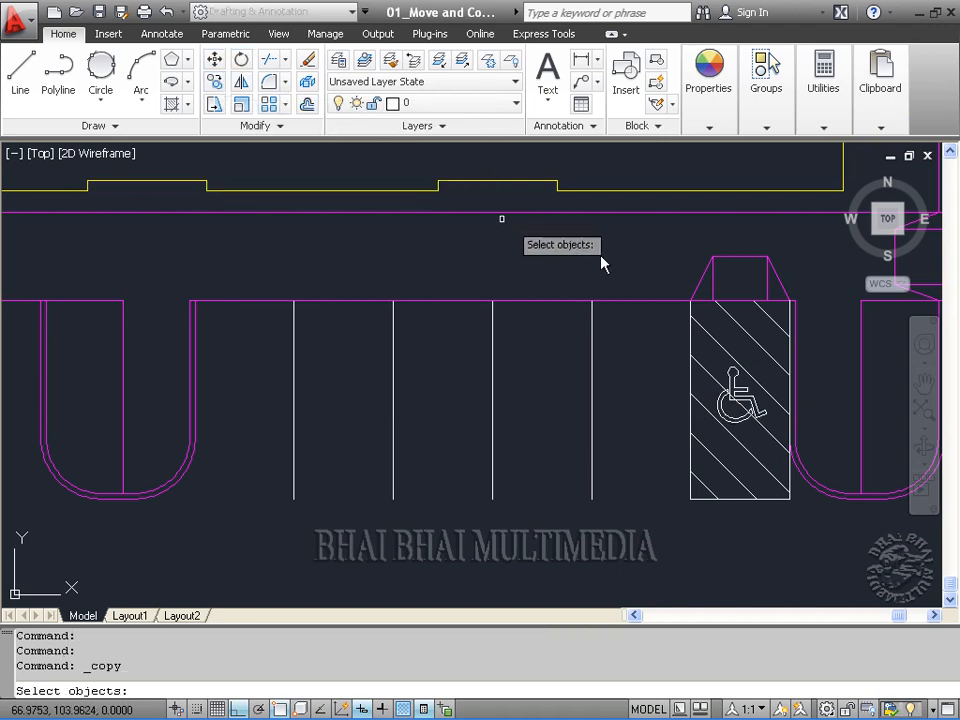
pyautogui.click(733, 388)
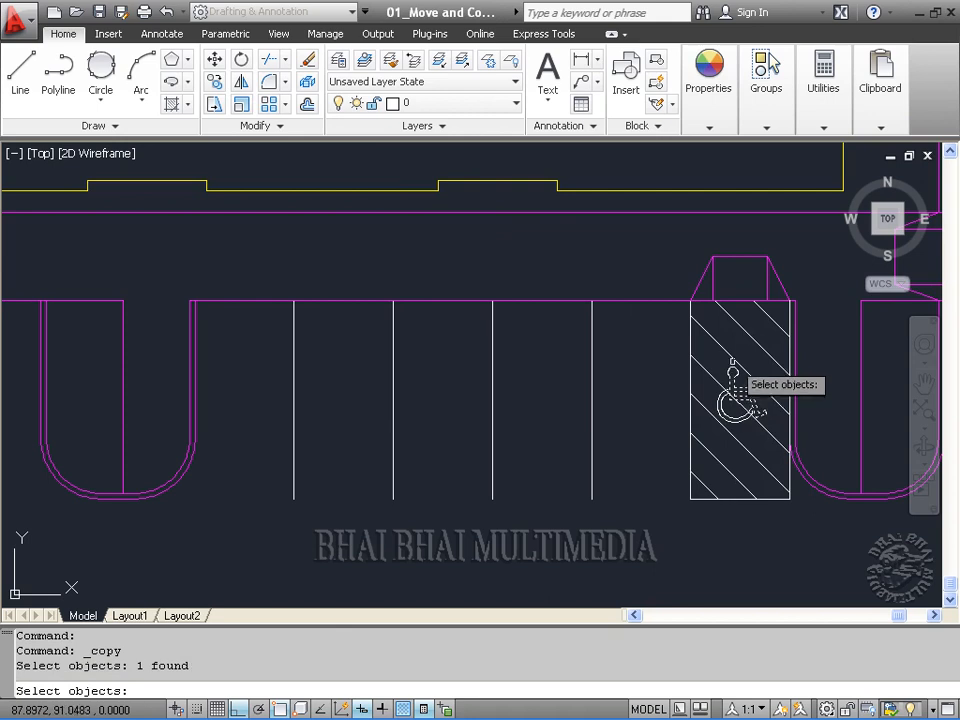
pyautogui.click(733, 372)
pyautogui.click(711, 274)
pyautogui.click(697, 281)
pyautogui.click(764, 277)
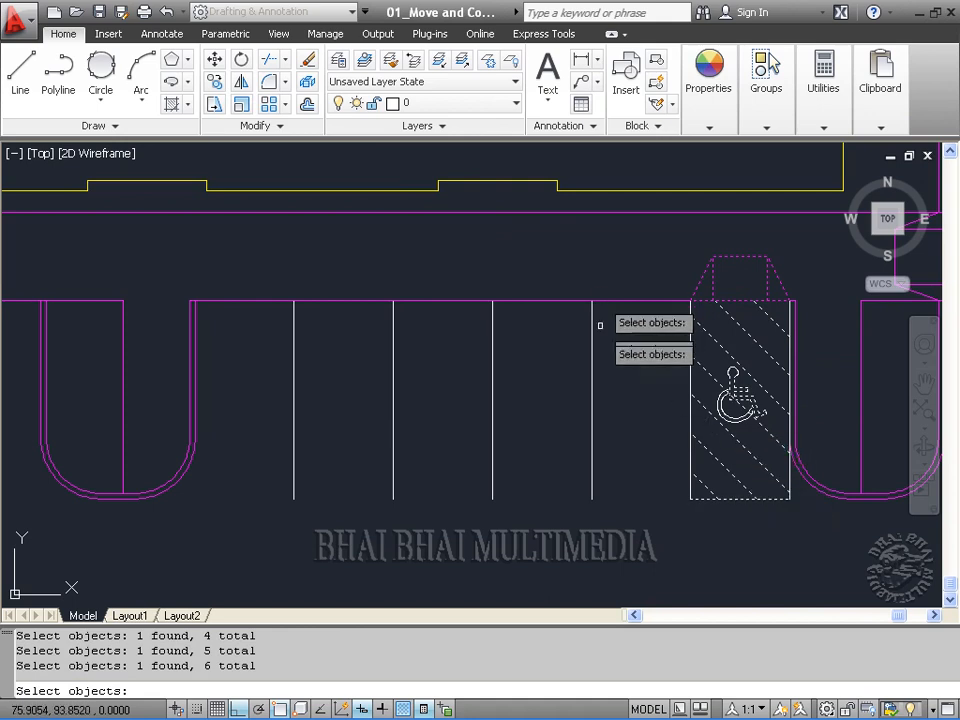
pyautogui.press('Return')
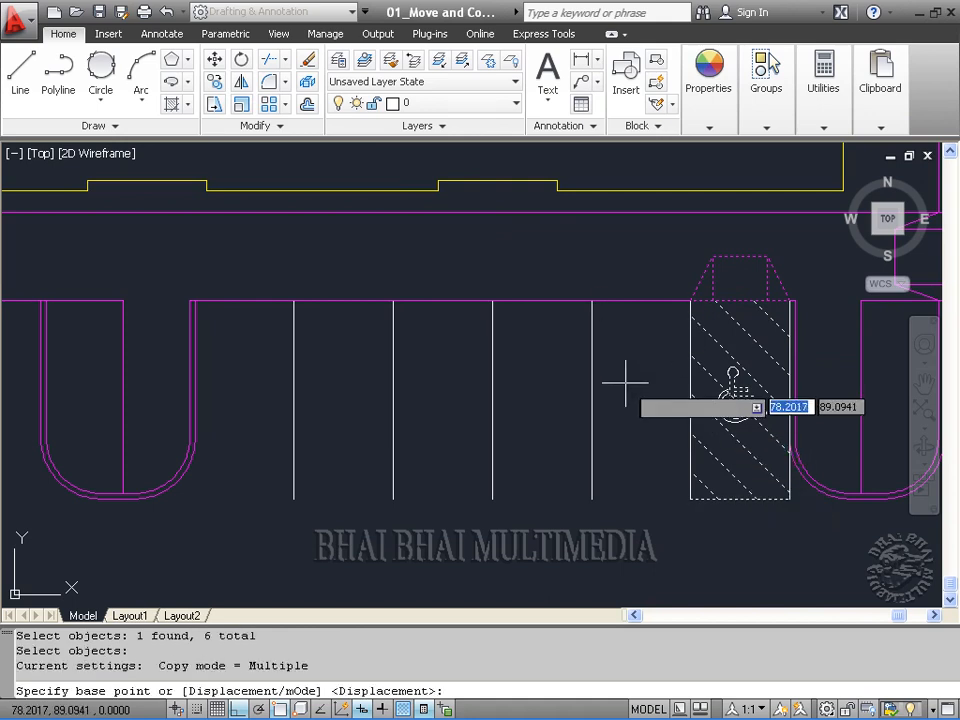
pyautogui.click(690, 300)
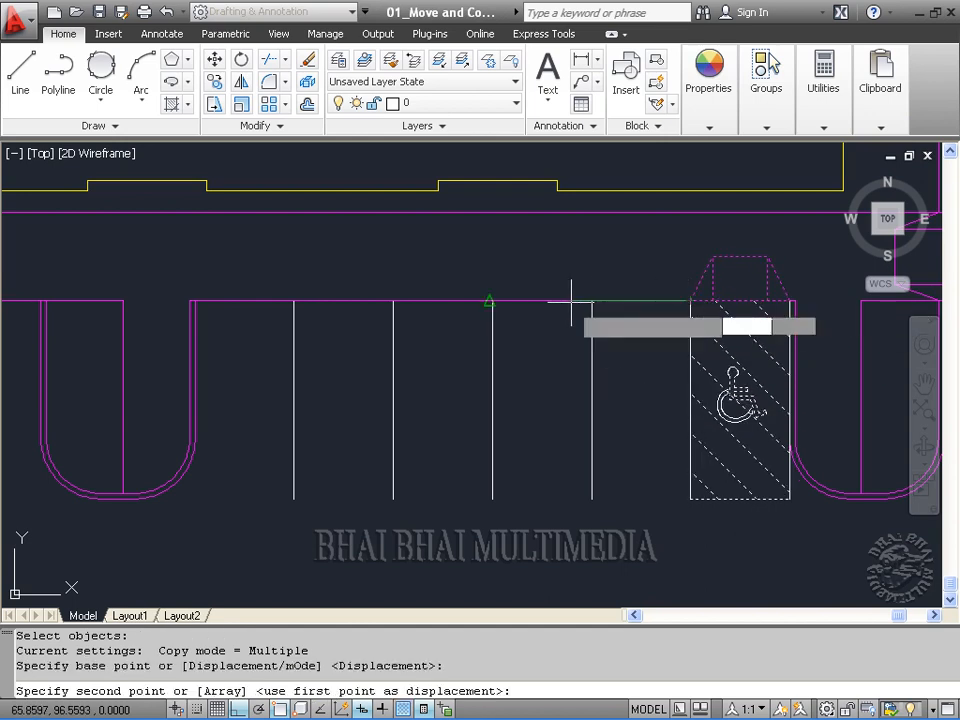
pyautogui.click(492, 299)
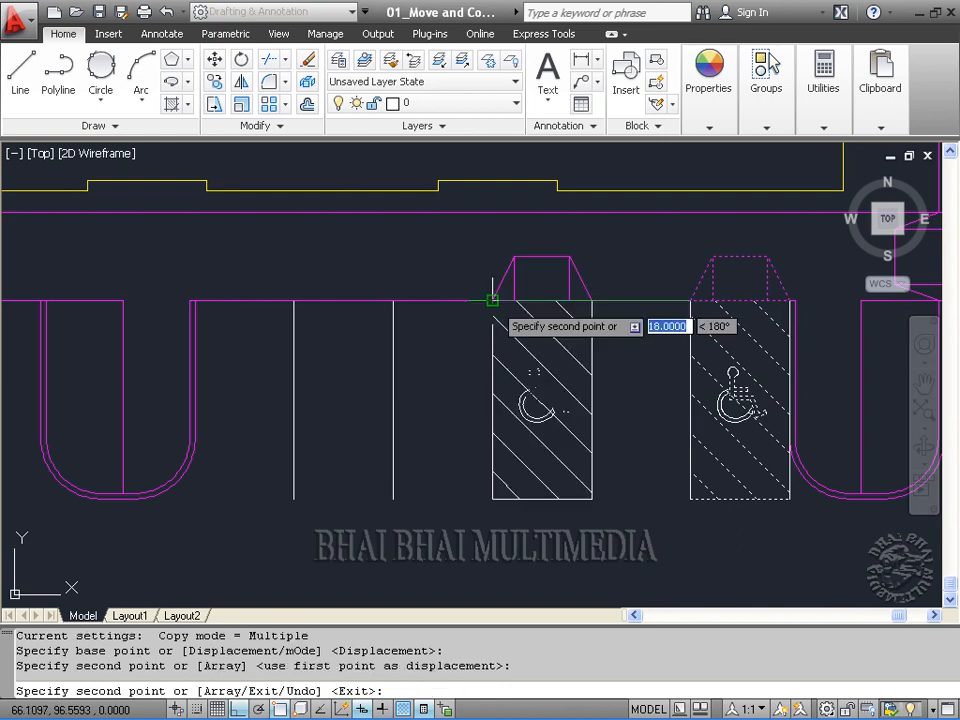
pyautogui.click(300, 300)
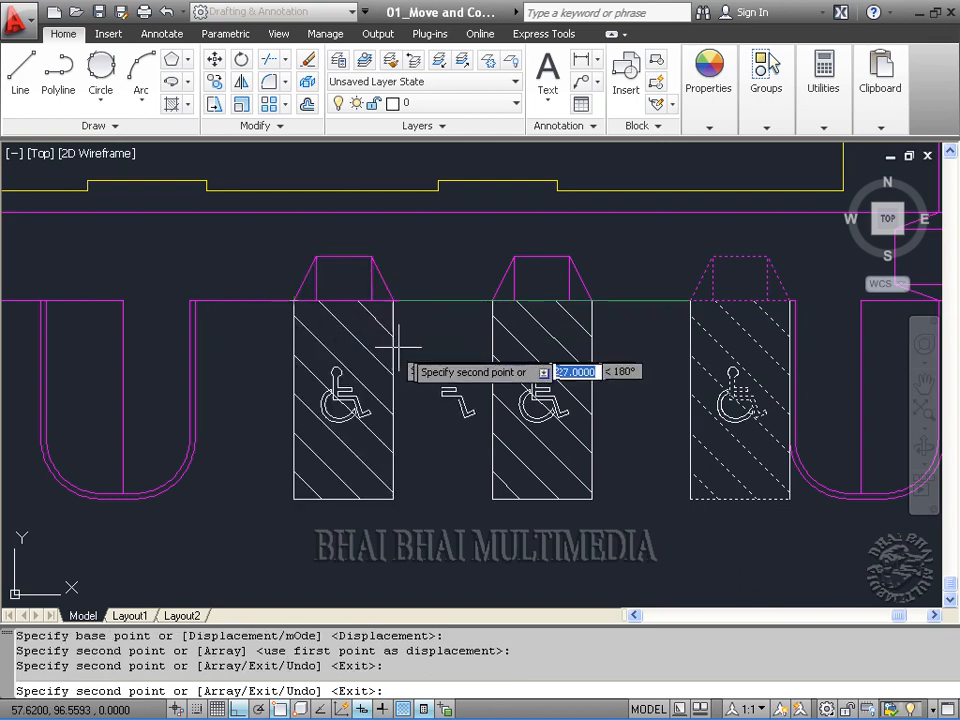
pyautogui.rightClick(438, 356)
pyautogui.click(463, 370)
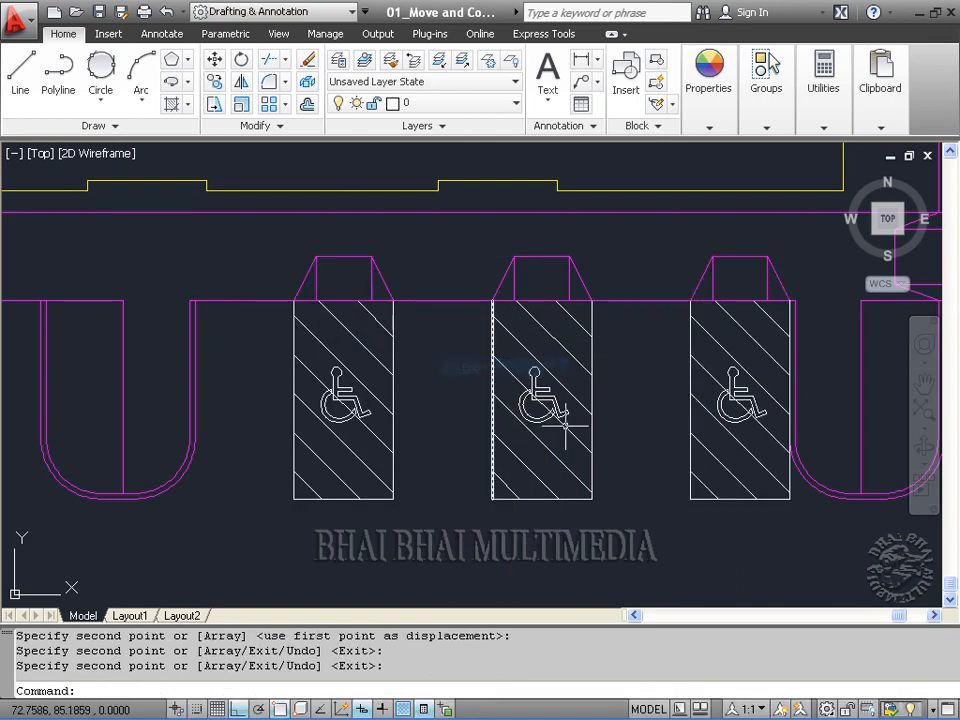
pyautogui.scroll(-2, 744, 579)
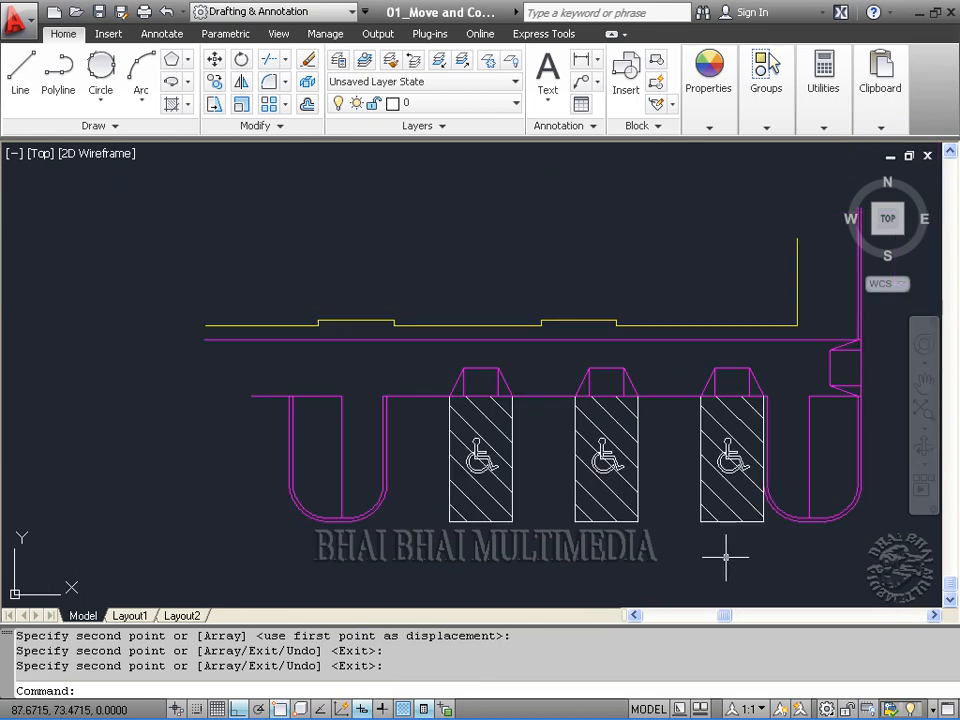